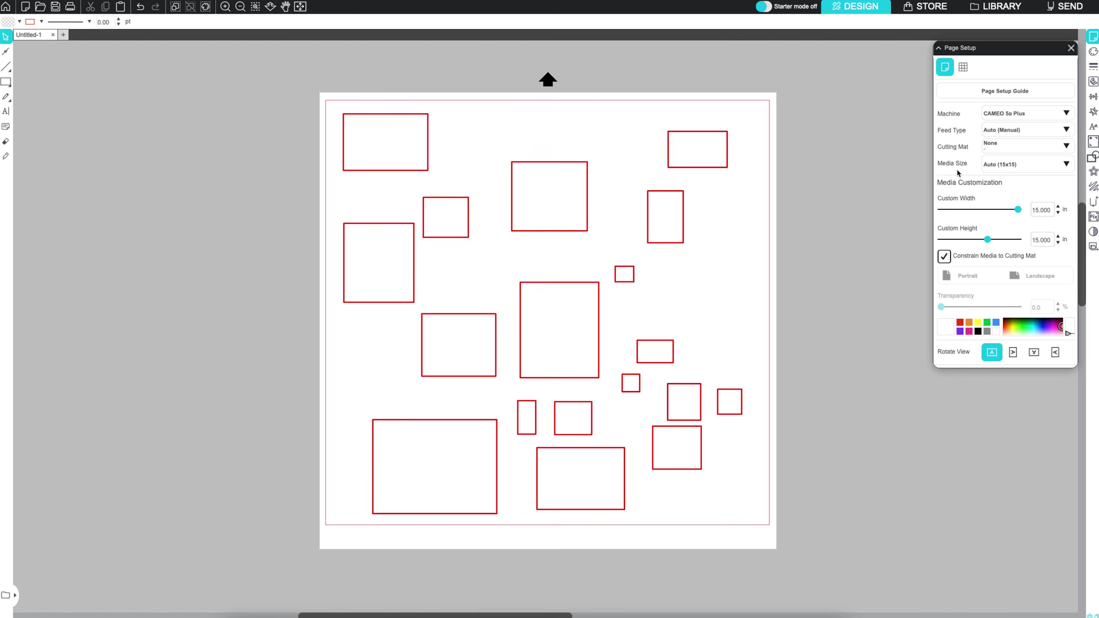
- Open the Transform panel with the alignment options
click(1093, 98)
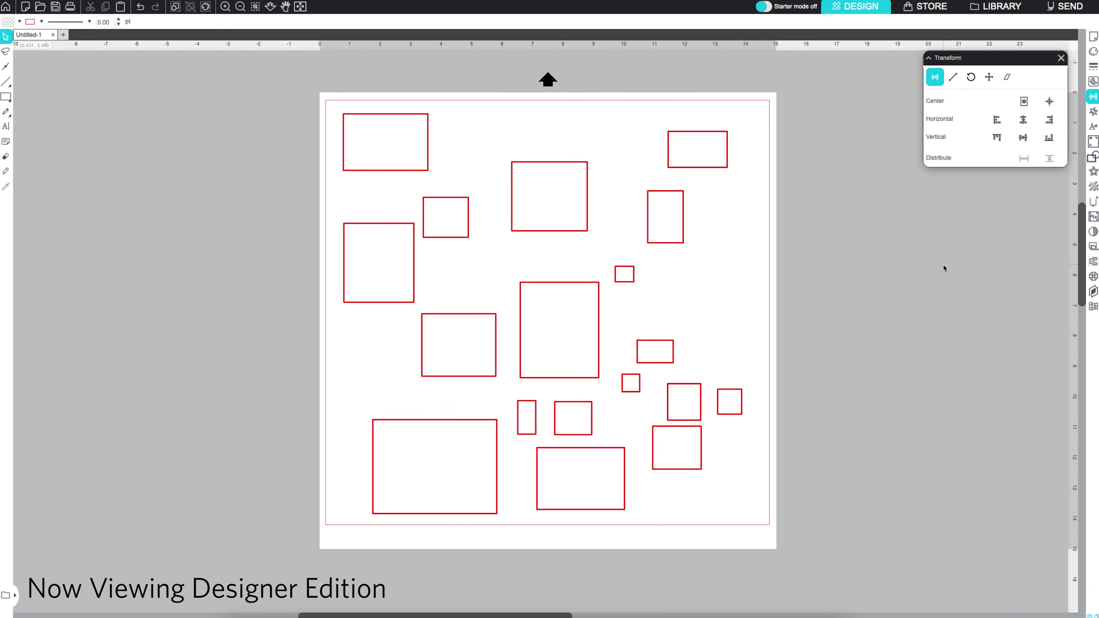
key(super+shift+5)
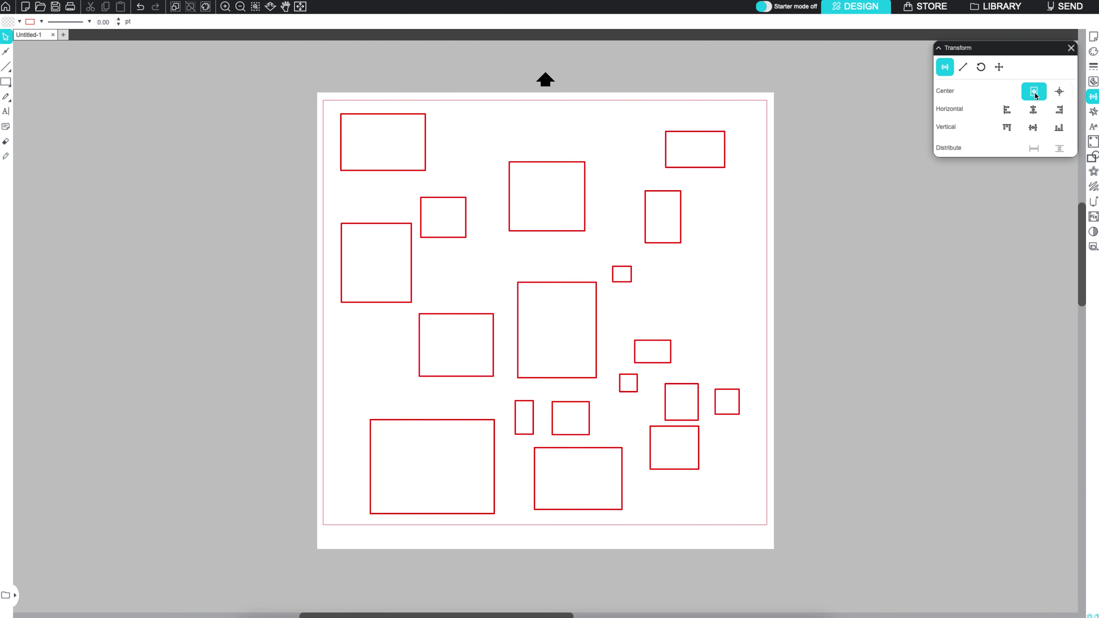
- Try centring the three upper-right rectangles on the page and then on each other, undoing each attempt
drag(748, 124, 570, 228)
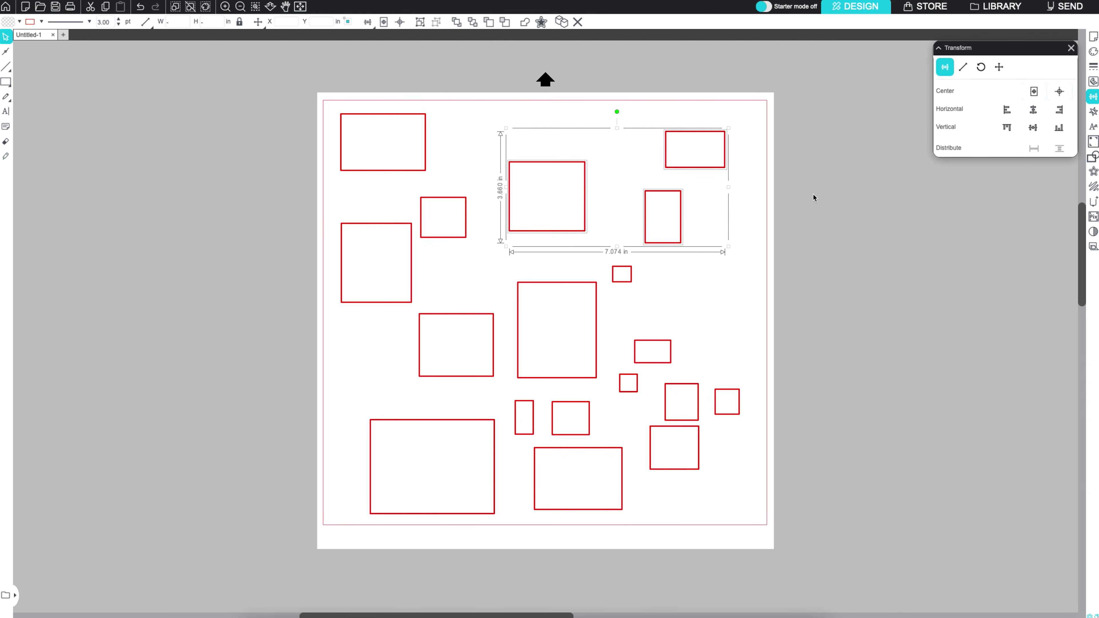
click(1034, 91)
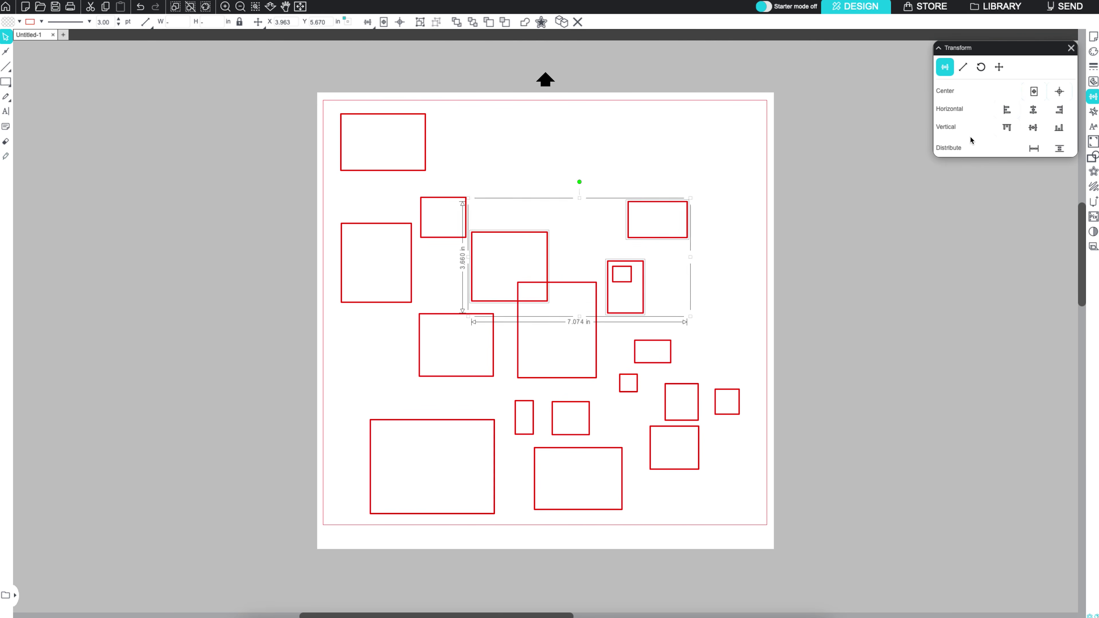
key(ctrl+z)
click(1060, 92)
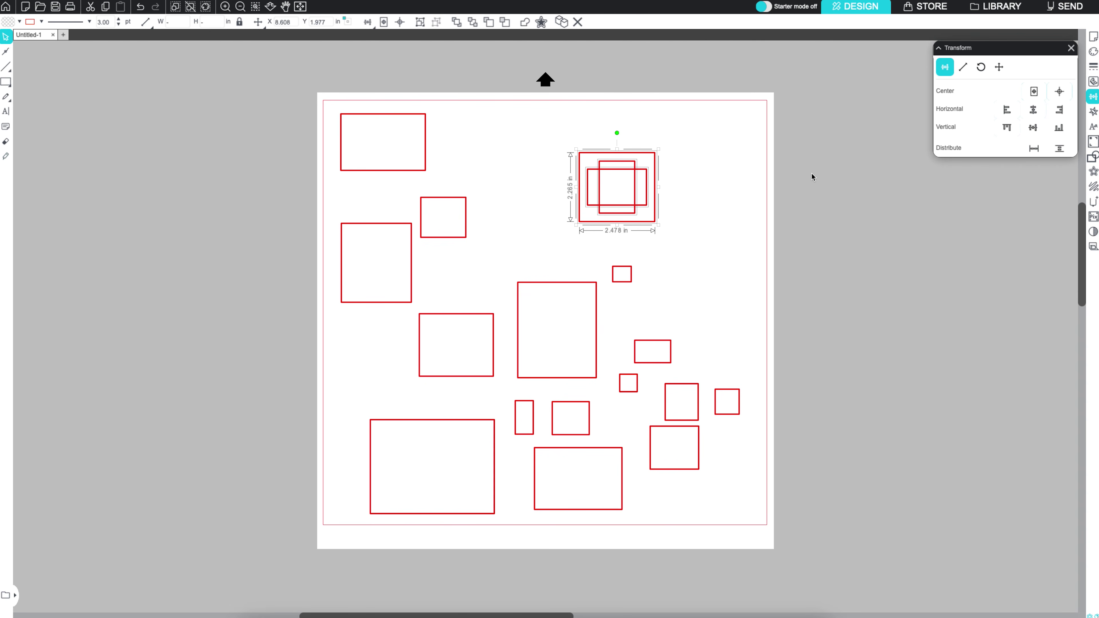
key(ctrl+z)
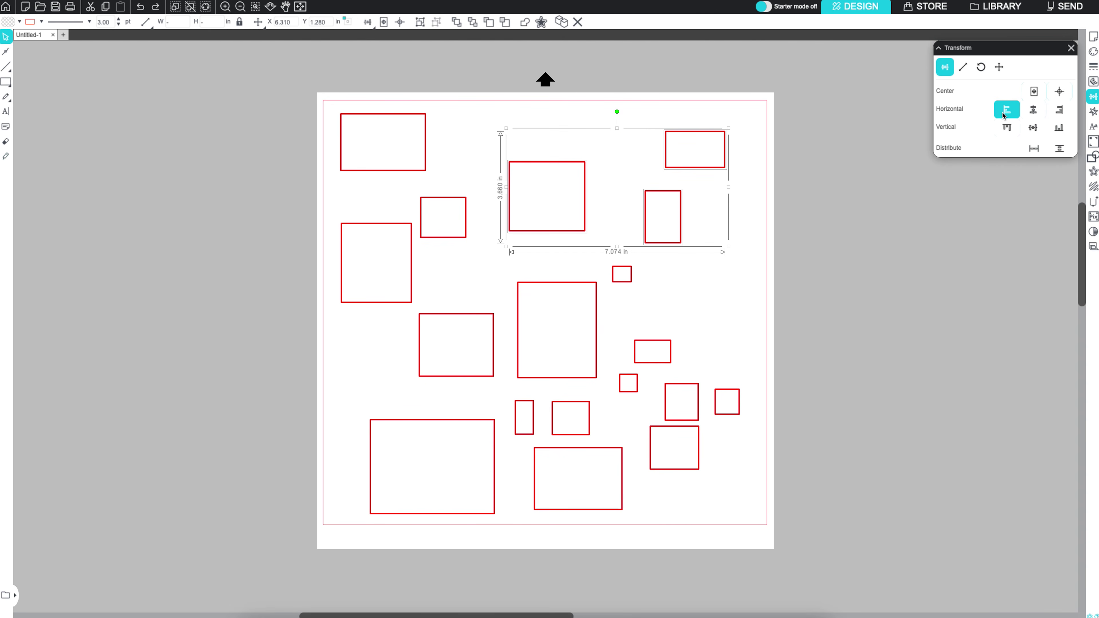
- Try aligning the six upper rectangles by their left edges, then undo the alignment
drag(796, 113, 396, 237)
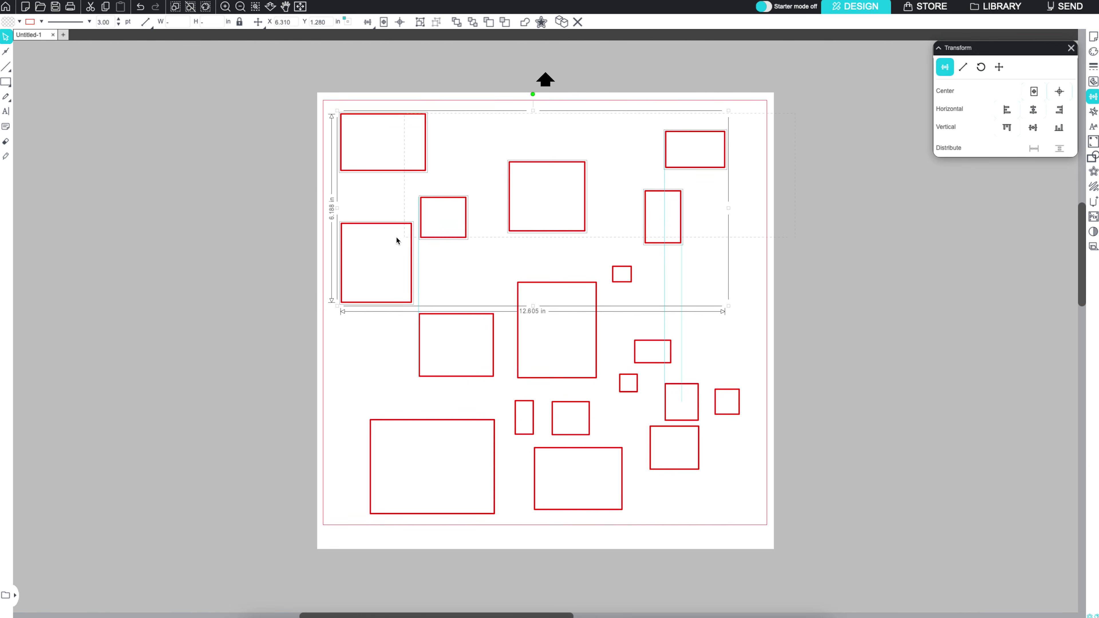
click(1007, 112)
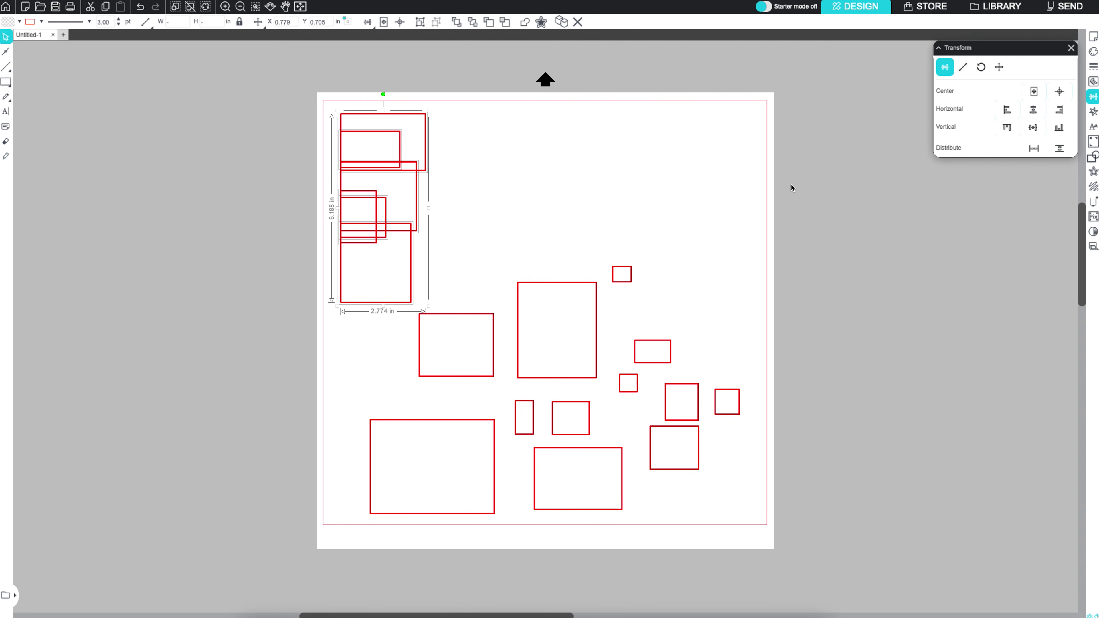
key(ctrl+z)
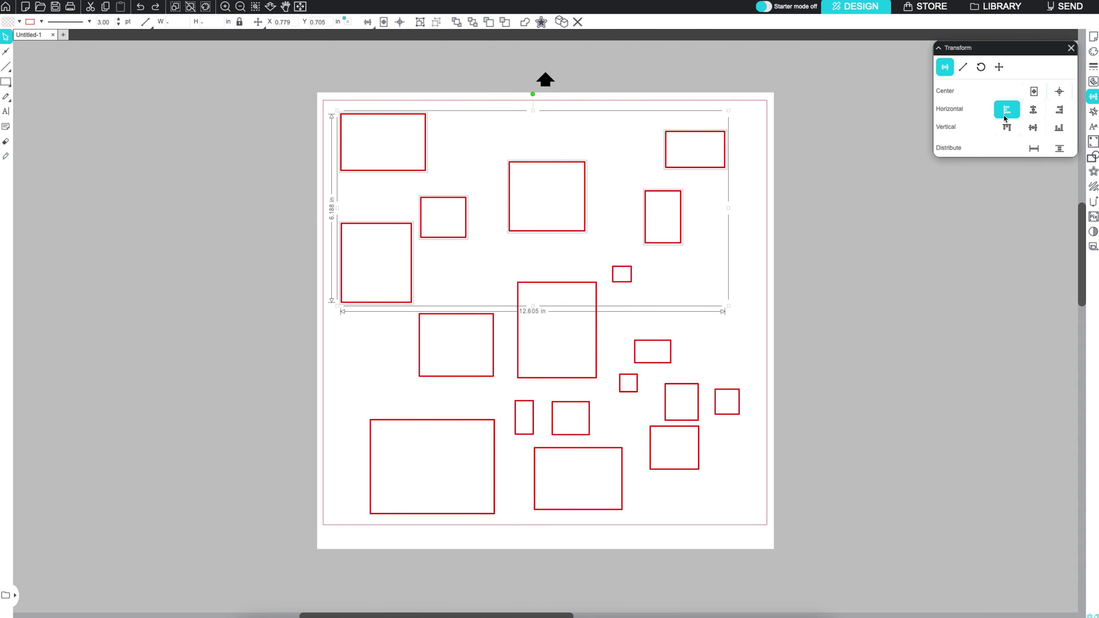
- Try aligning the four upper-left rectangles by their right edges, then undo the alignment
drag(615, 115, 410, 238)
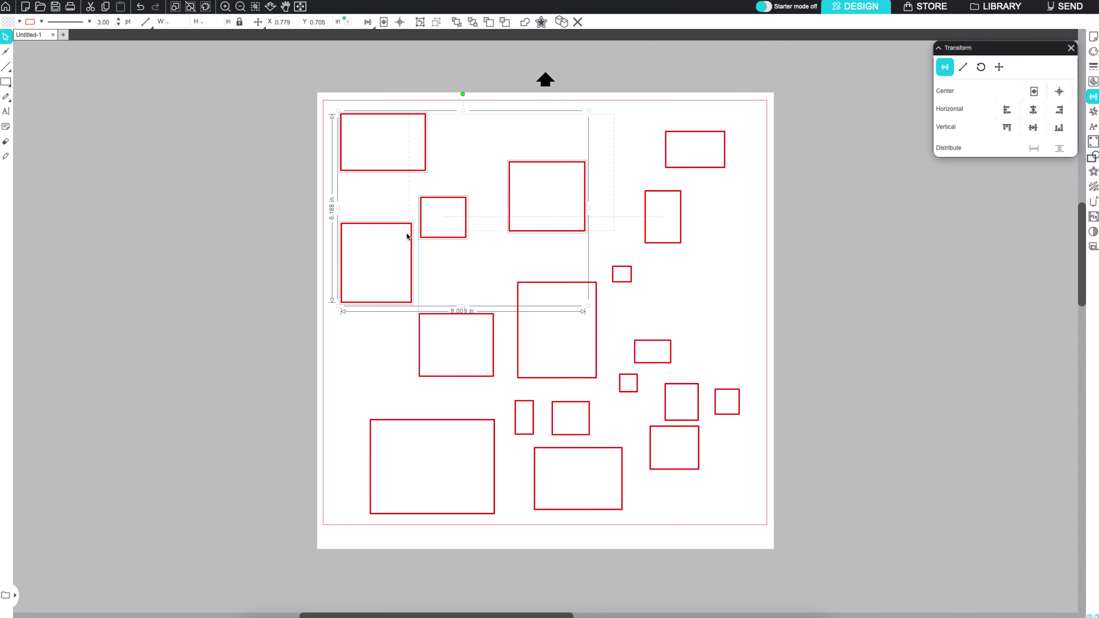
click(1060, 111)
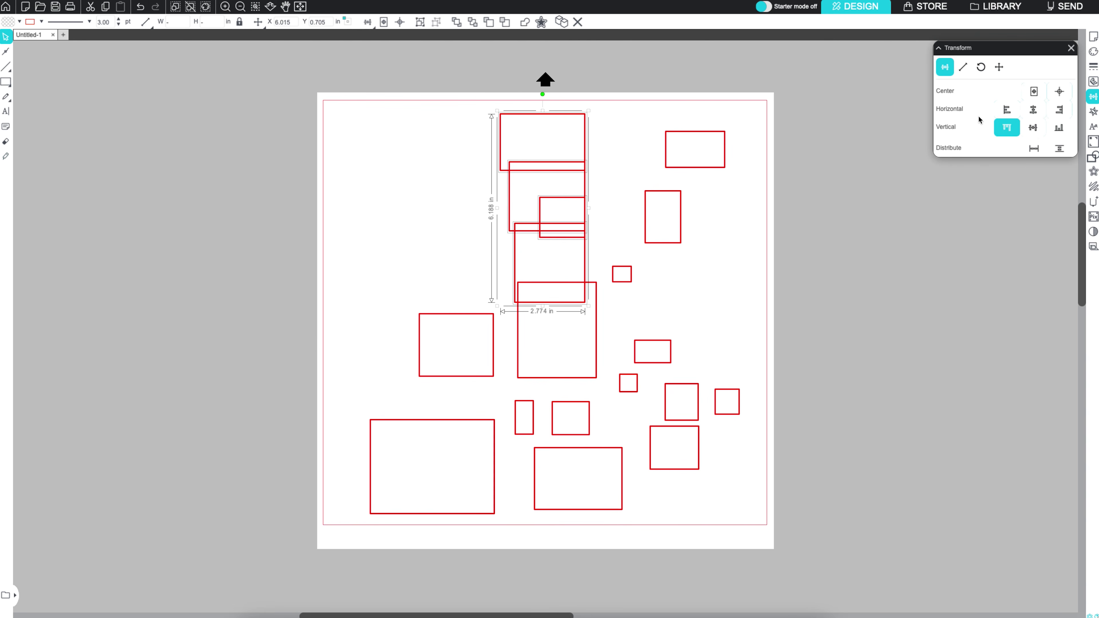
key(ctrl+z)
- Try top, bottom and middle alignment on the four upper rectangles other than the two at the far left, then undo all three
drag(828, 164, 439, 242)
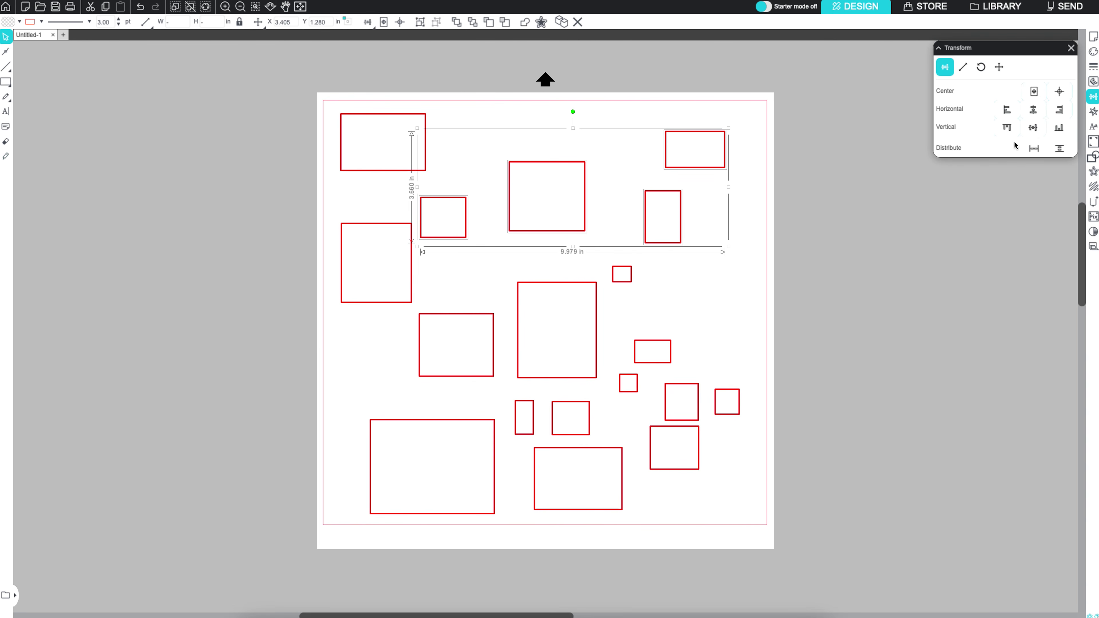
click(1004, 133)
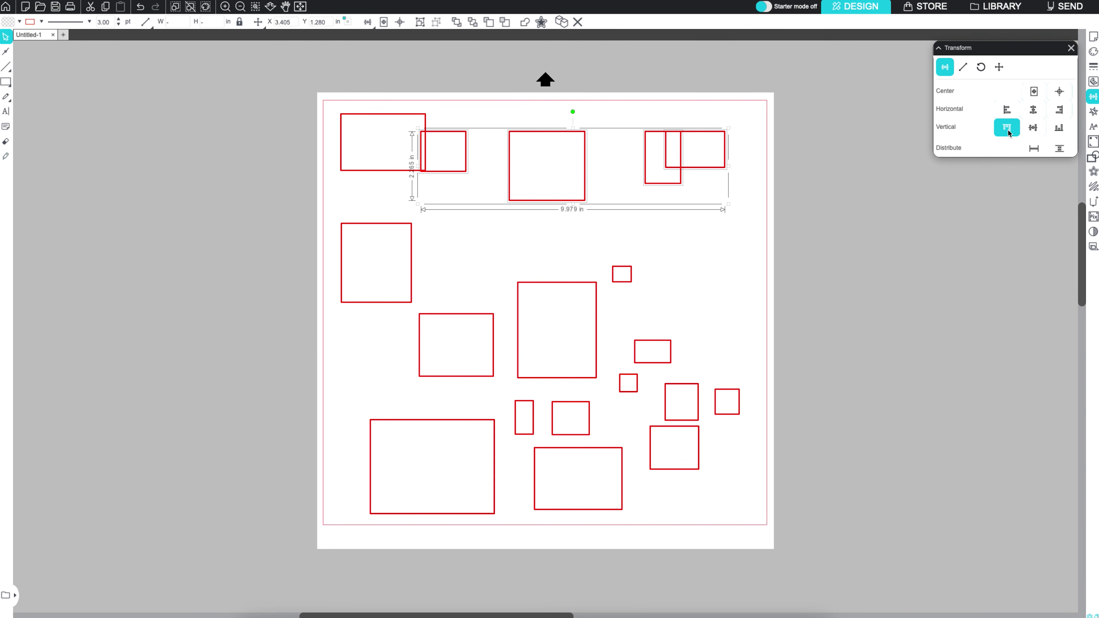
click(1058, 129)
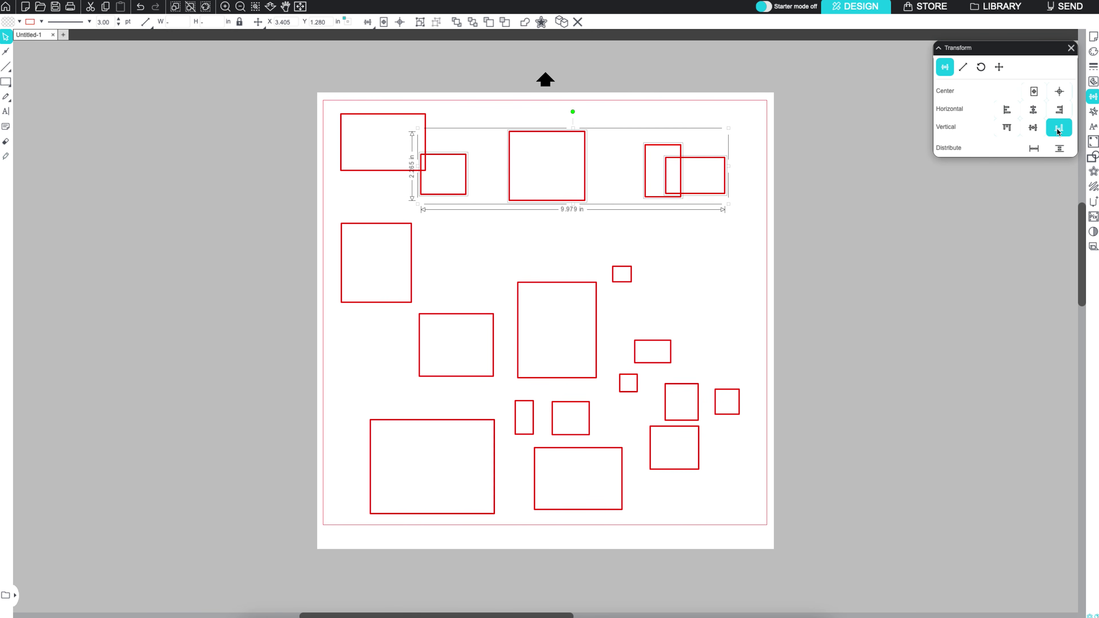
click(1041, 132)
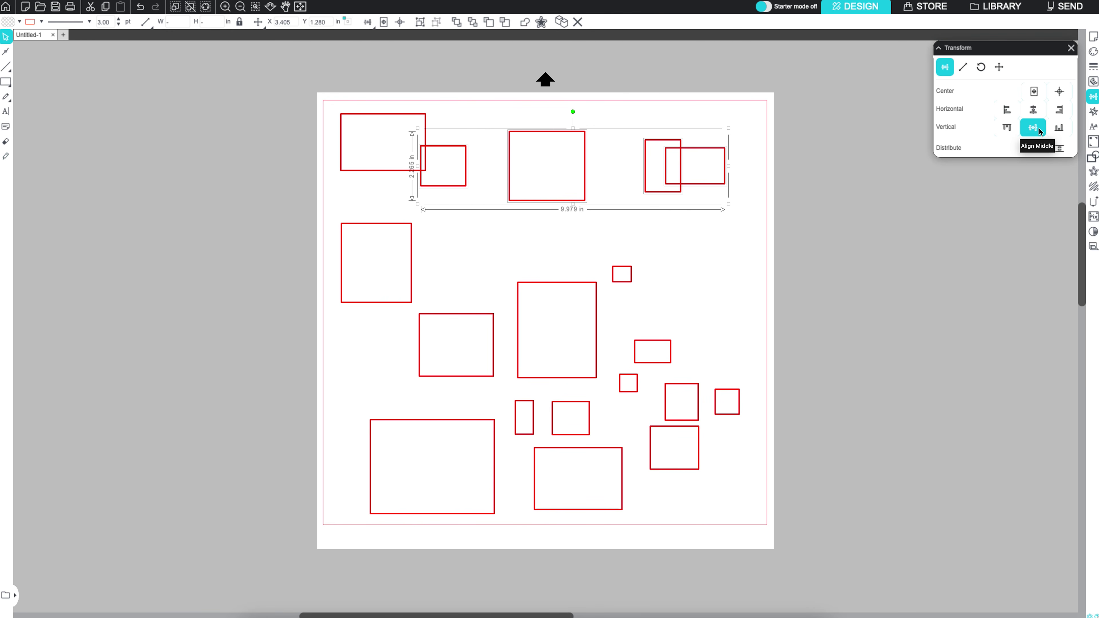
key(ctrl+z)
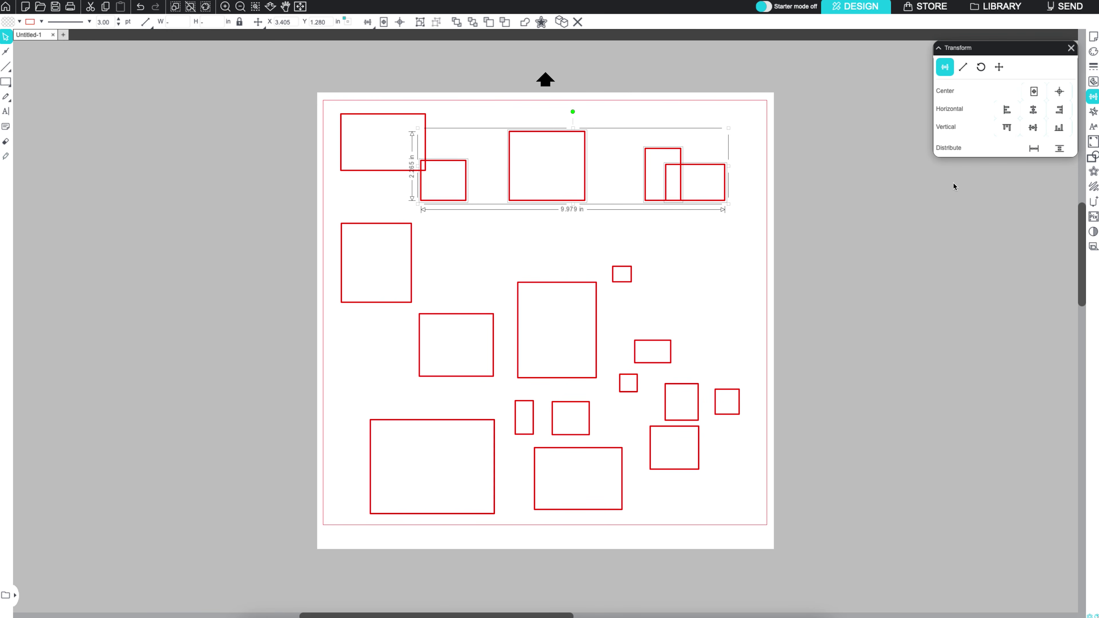
key(ctrl+z)
key(ctrl+z)
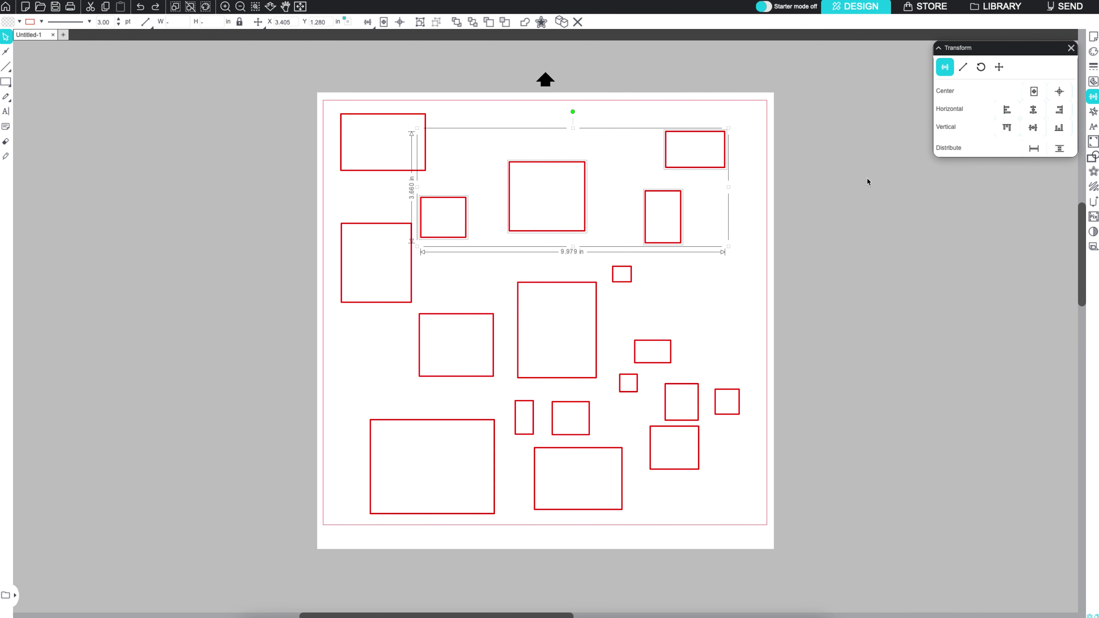
- Align the seven rectangles in the right-hand column by their right edges and distribute them vertically
click(1034, 149)
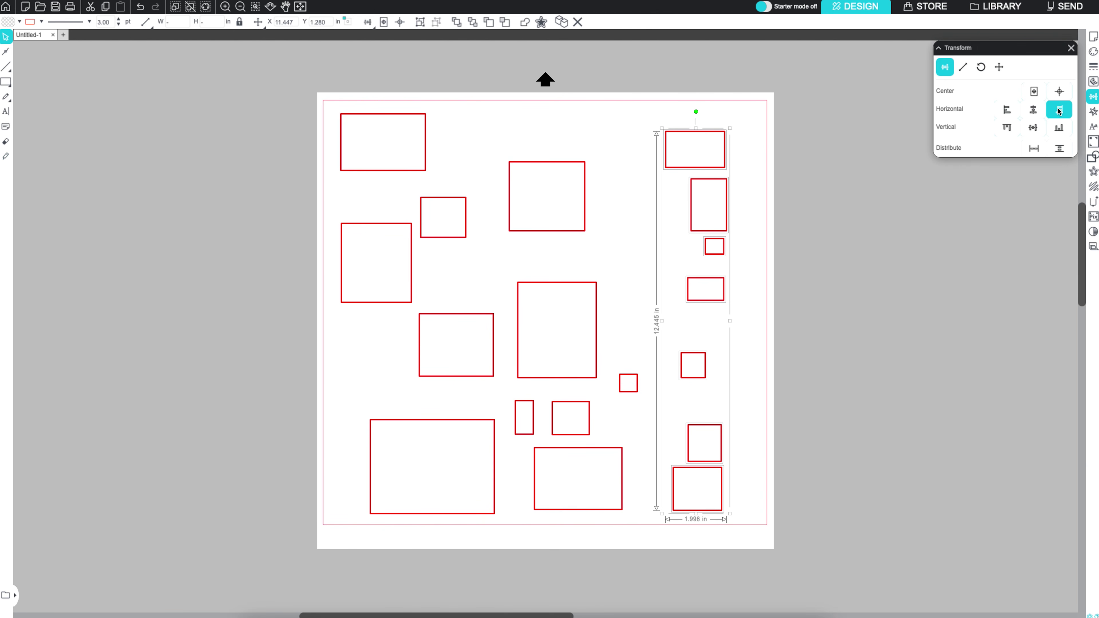
click(1060, 111)
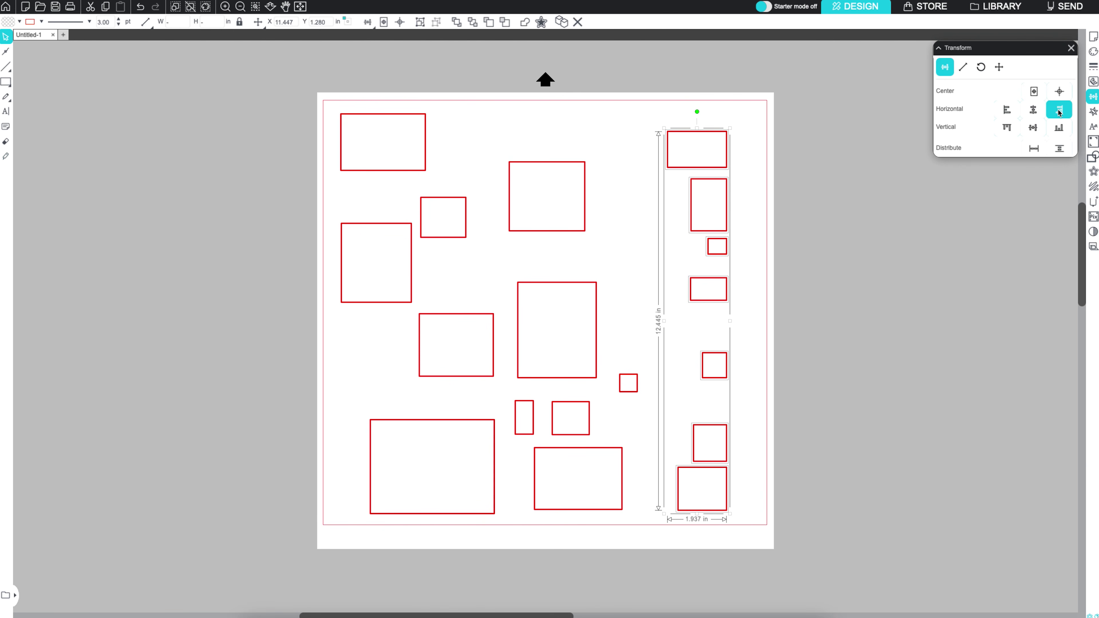
click(1060, 149)
click(766, 197)
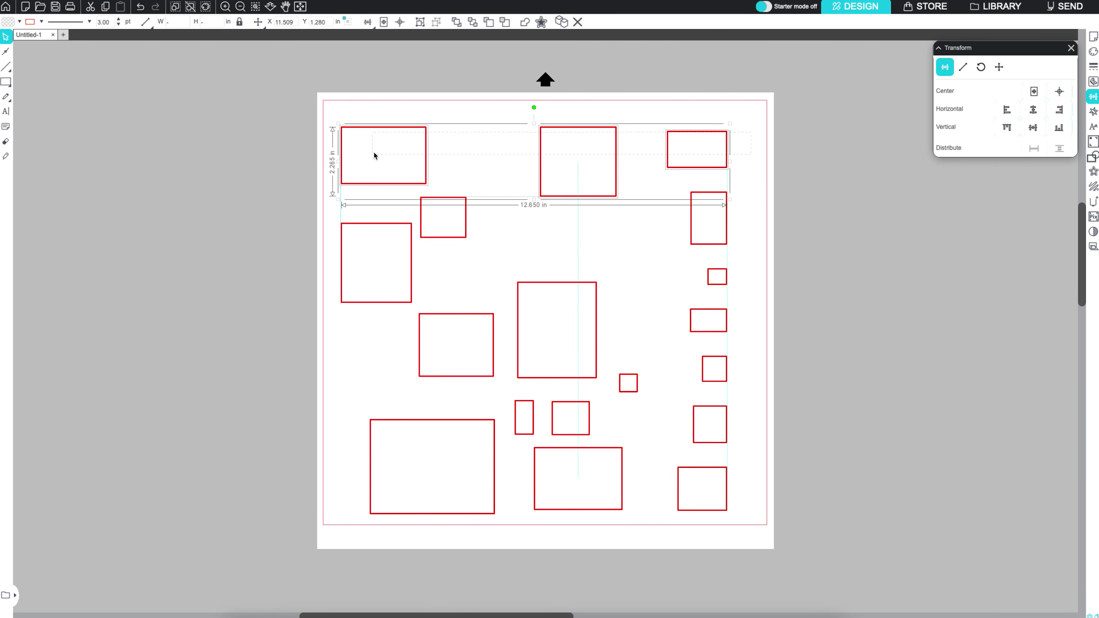
- Align the three rectangles in the top row by their top edges and distribute them horizontally
drag(374, 152, 377, 153)
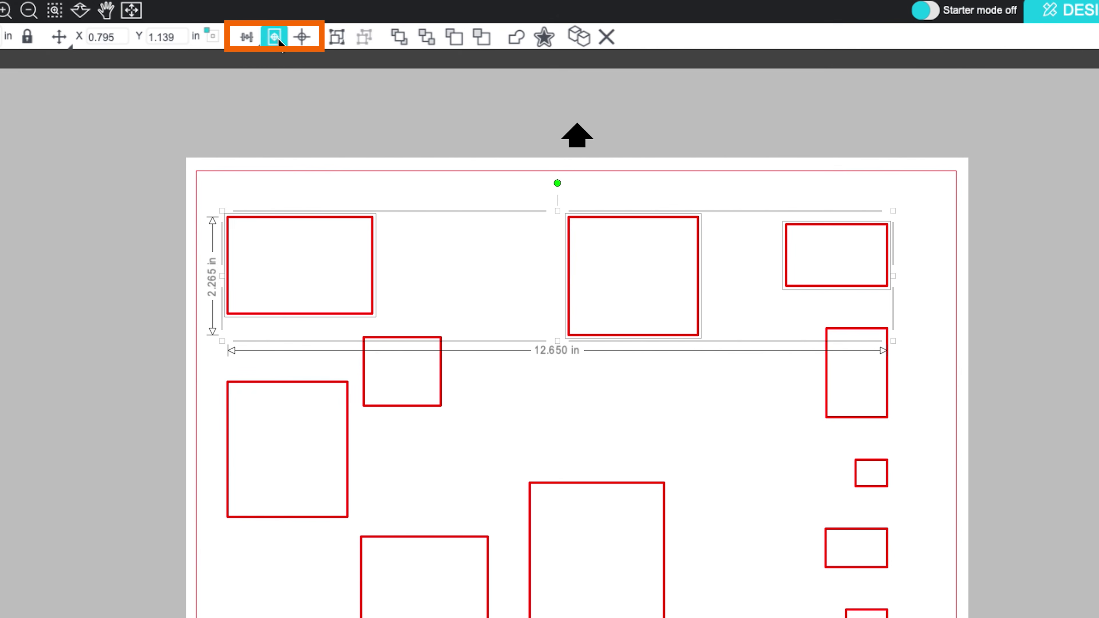
click(247, 38)
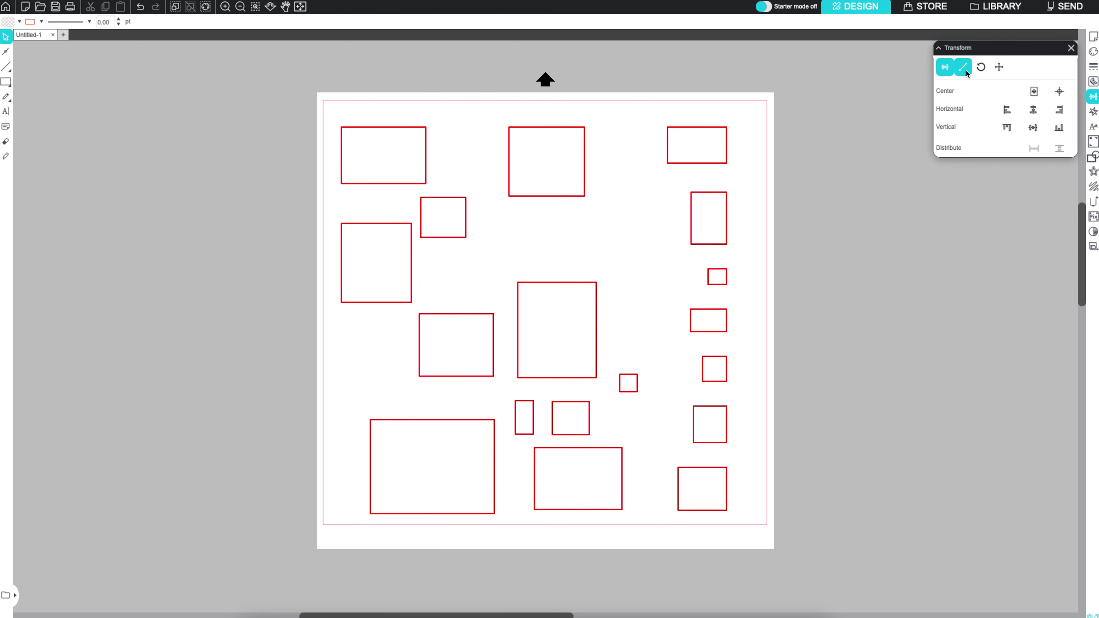
- Scale the second rectangle in the right-hand column successively by 33%, 50% and 200%
click(964, 69)
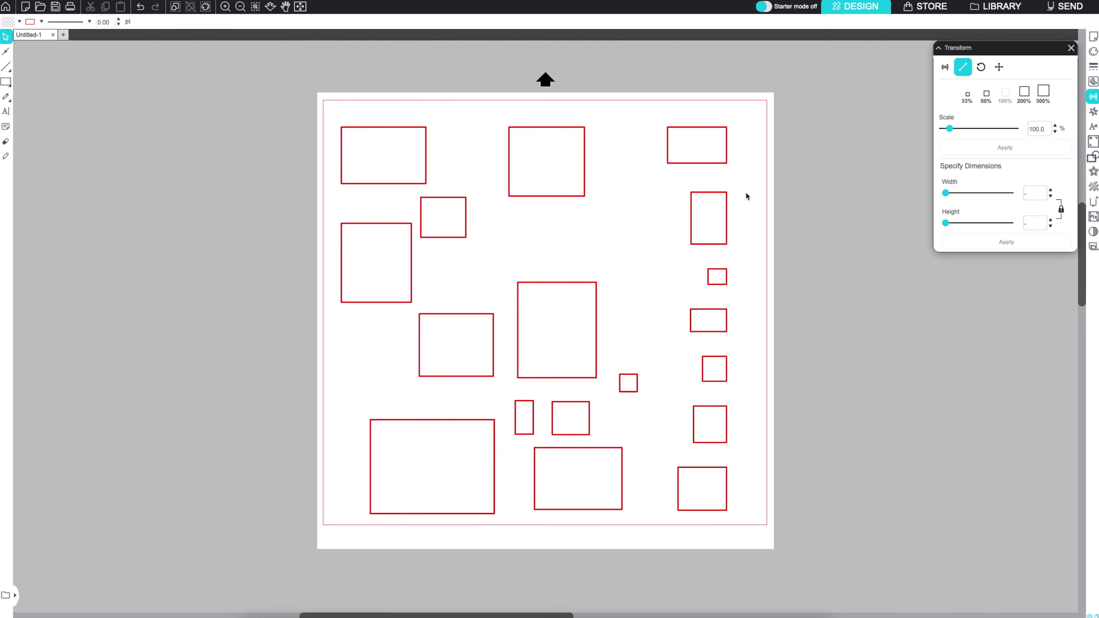
click(718, 193)
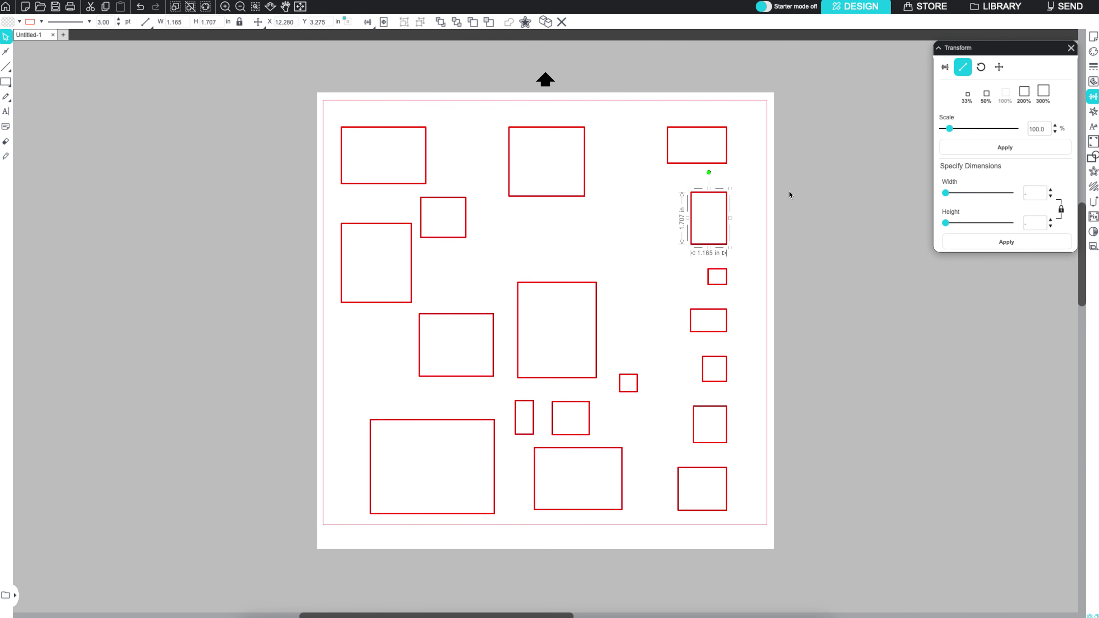
click(971, 98)
click(984, 99)
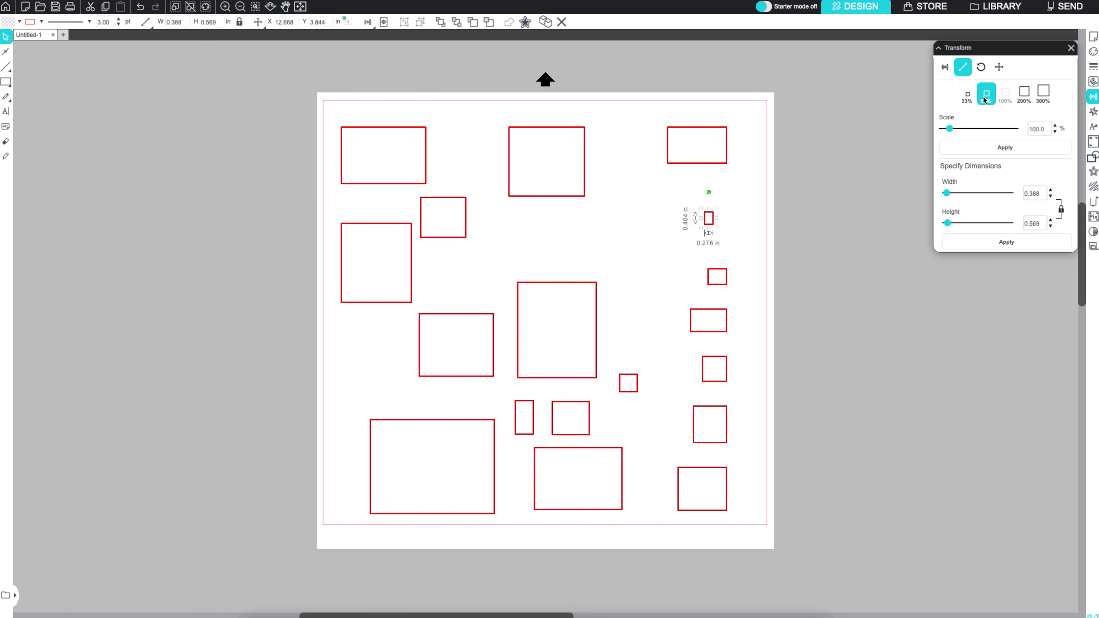
click(1030, 95)
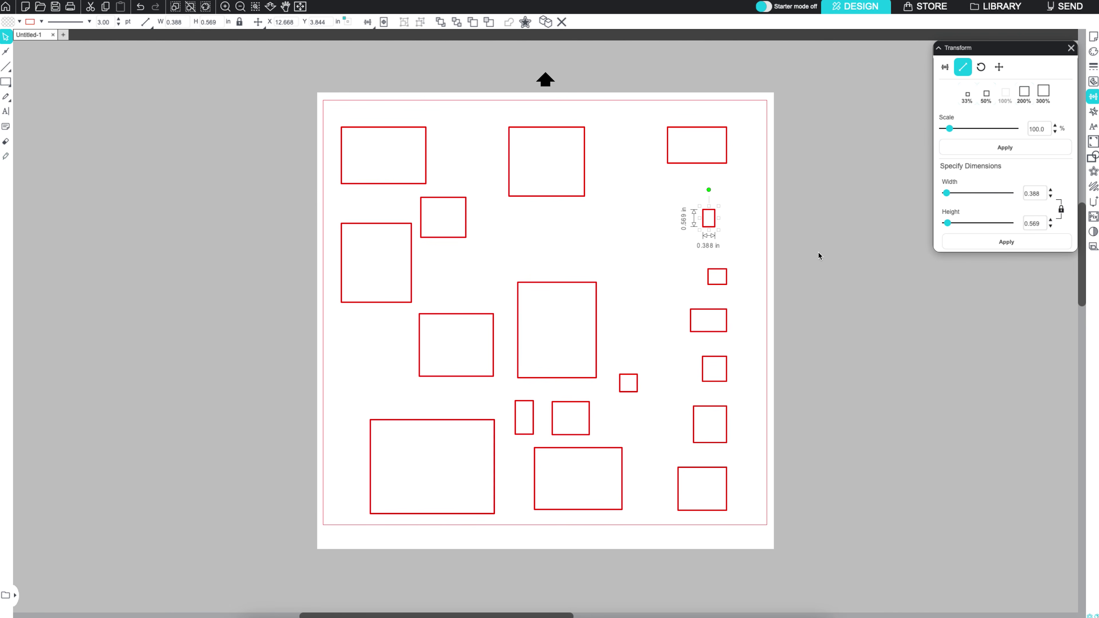
- Enlarge the selected rectangle to 3.750 in wide by 5.493 in high with the aspect ratio locked
drag(947, 194, 974, 193)
click(1000, 243)
drag(963, 191, 958, 191)
click(974, 243)
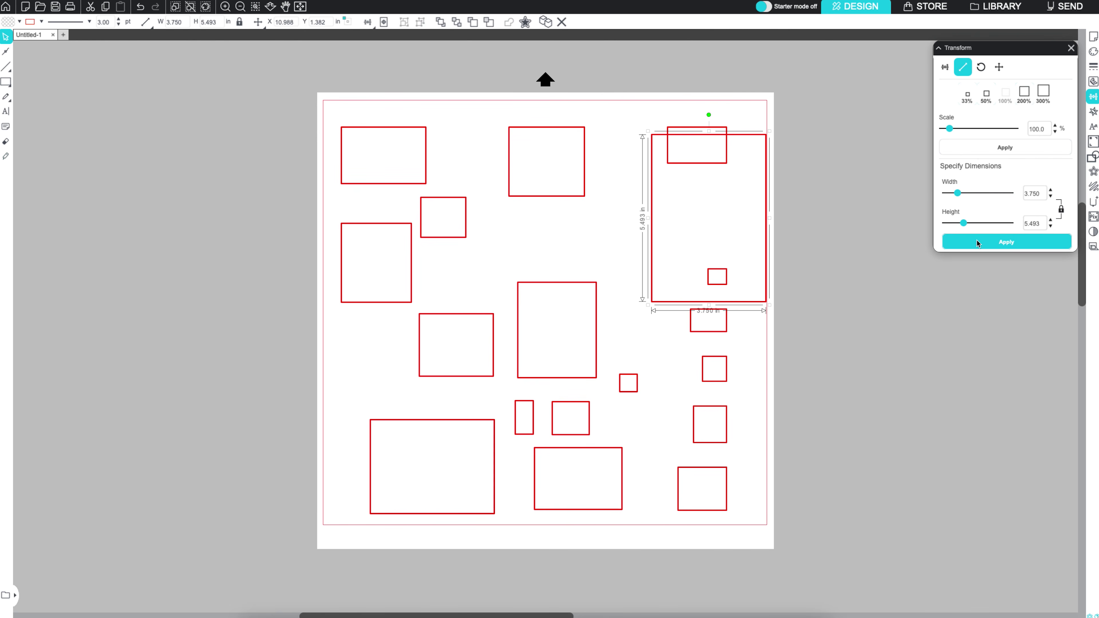
- Unlock the aspect ratio, set the rectangle to 1.125 × 2.875 in, and freely resize it by its corner to about 1.97 × 1.90 in
click(1061, 209)
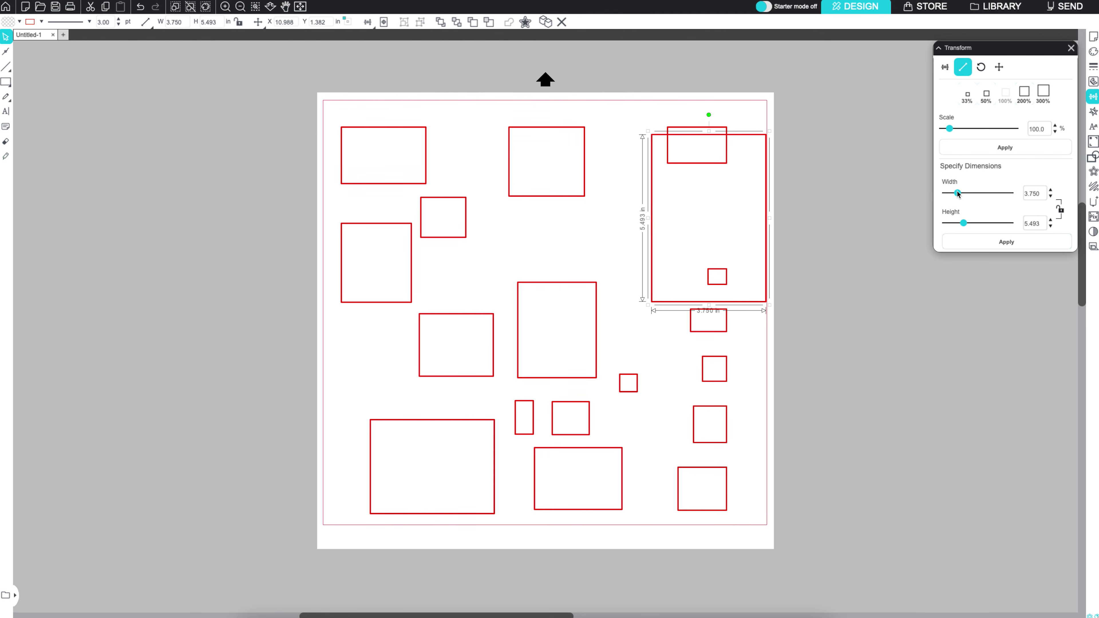
drag(959, 193, 949, 194)
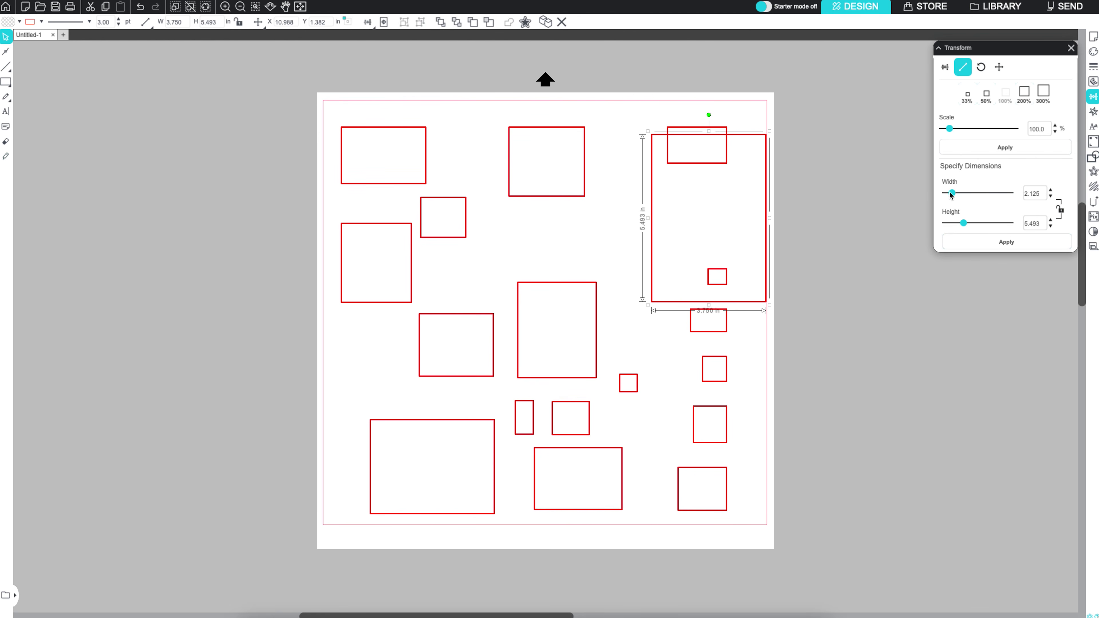
click(978, 245)
drag(963, 223, 957, 226)
click(1006, 241)
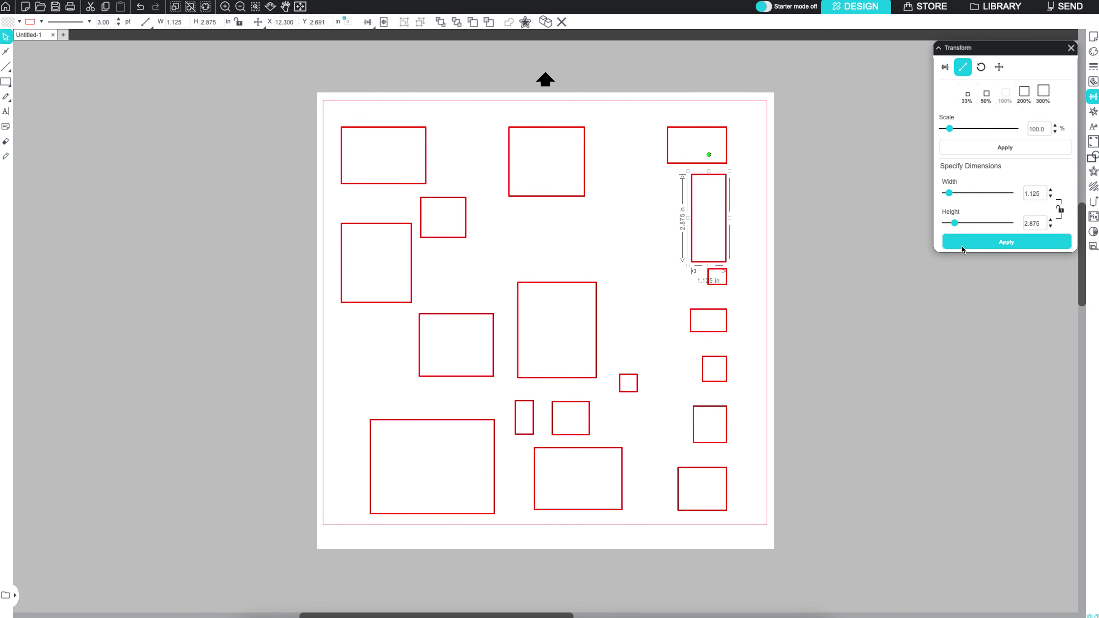
drag(708, 181, 665, 234)
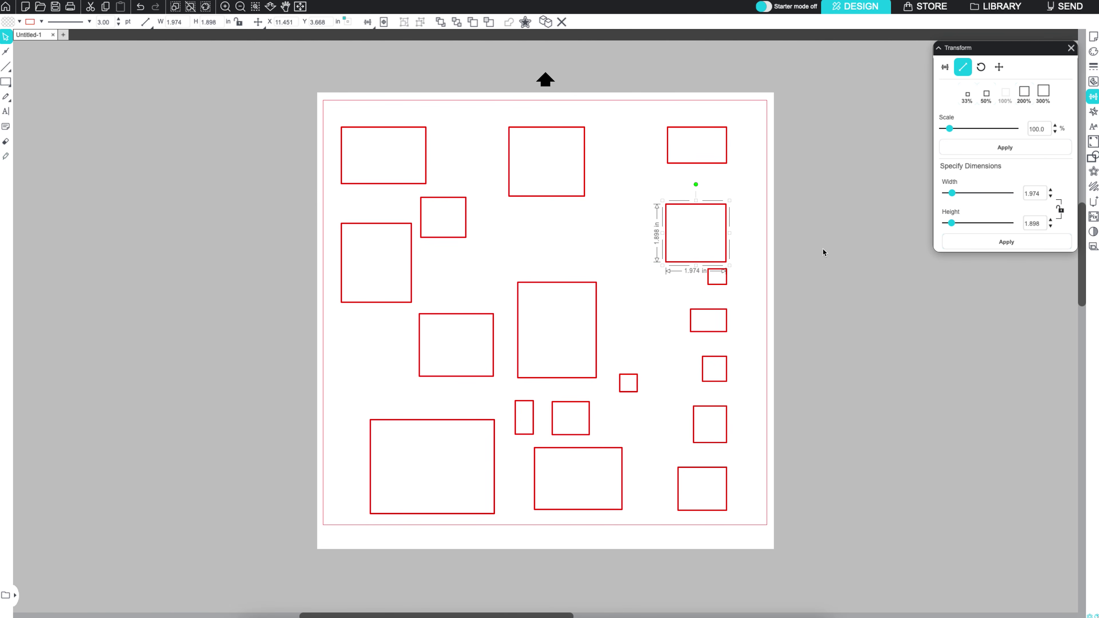
- Rotate the resized rectangle to 90°, 180° and 0°, finishing at 90°
click(980, 69)
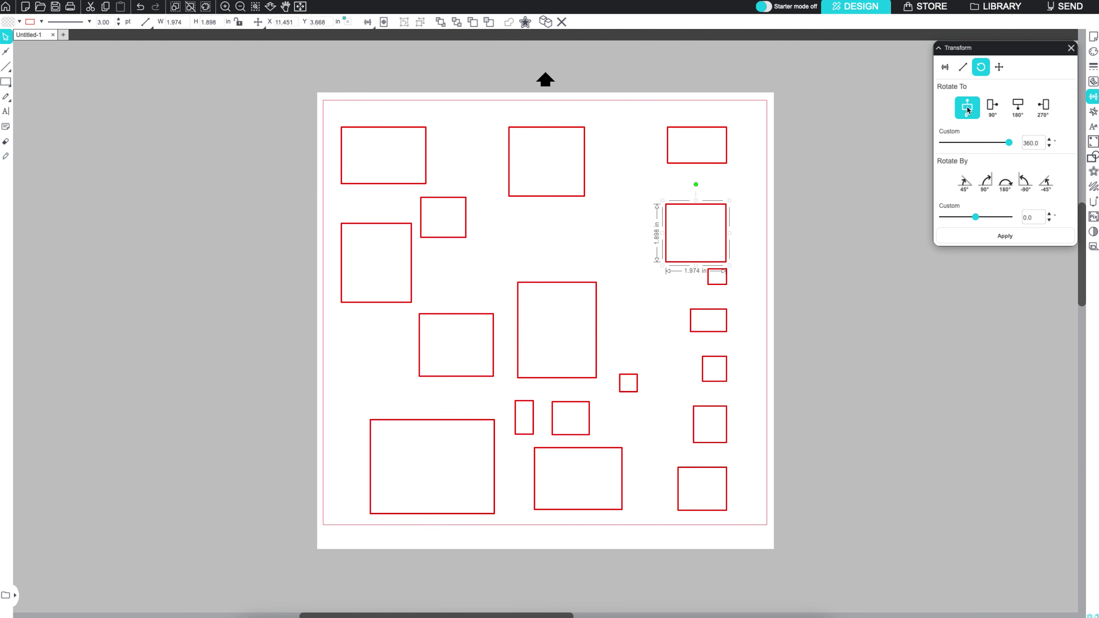
click(992, 108)
click(1018, 109)
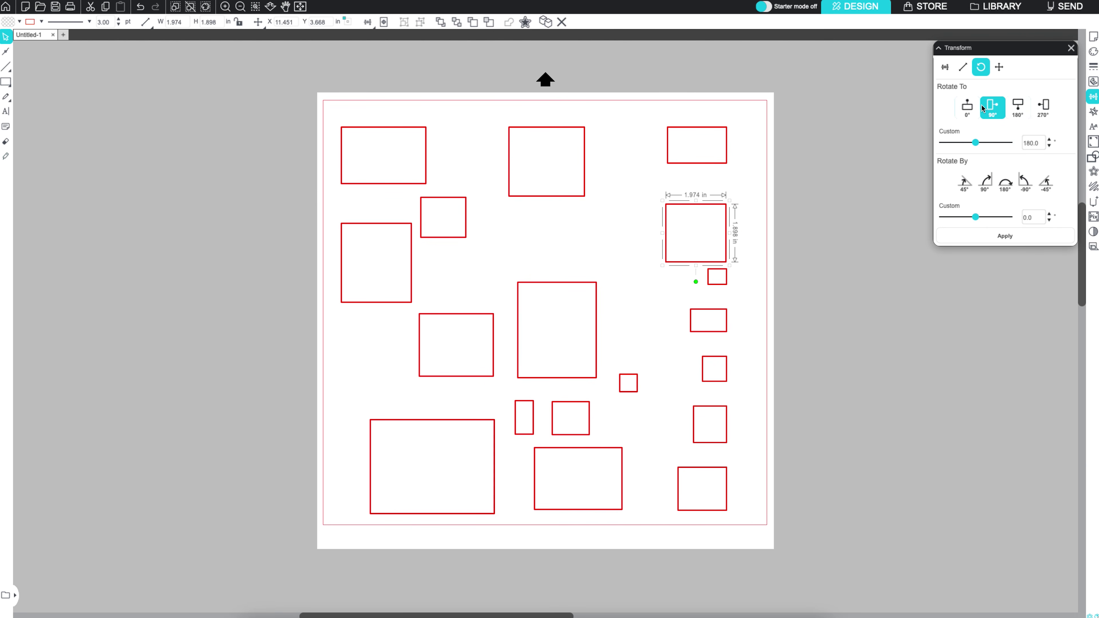
click(972, 111)
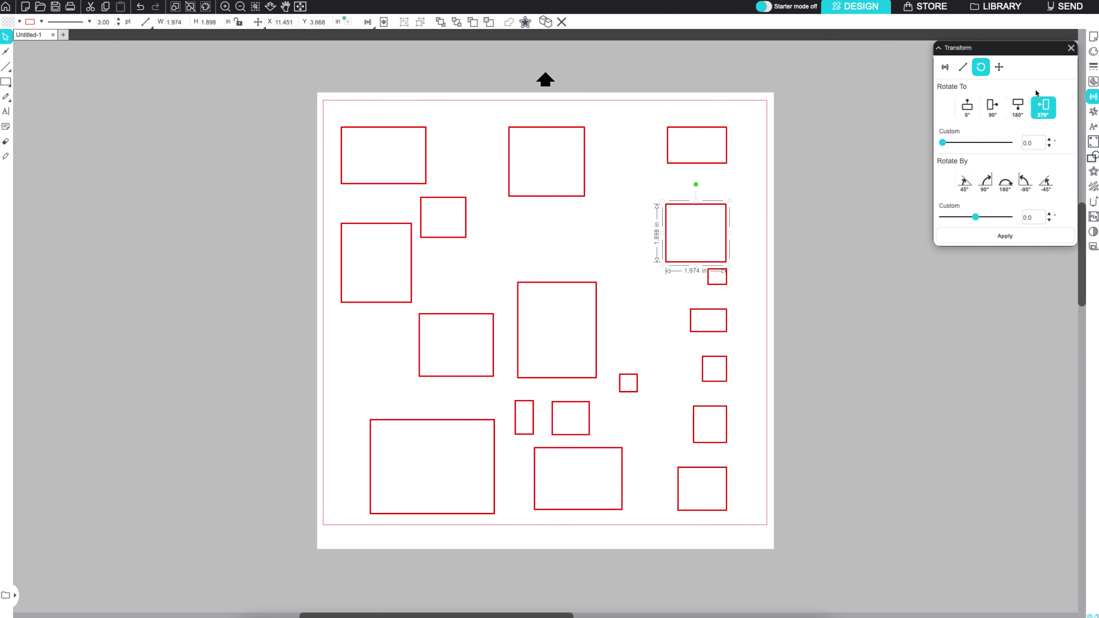
click(992, 108)
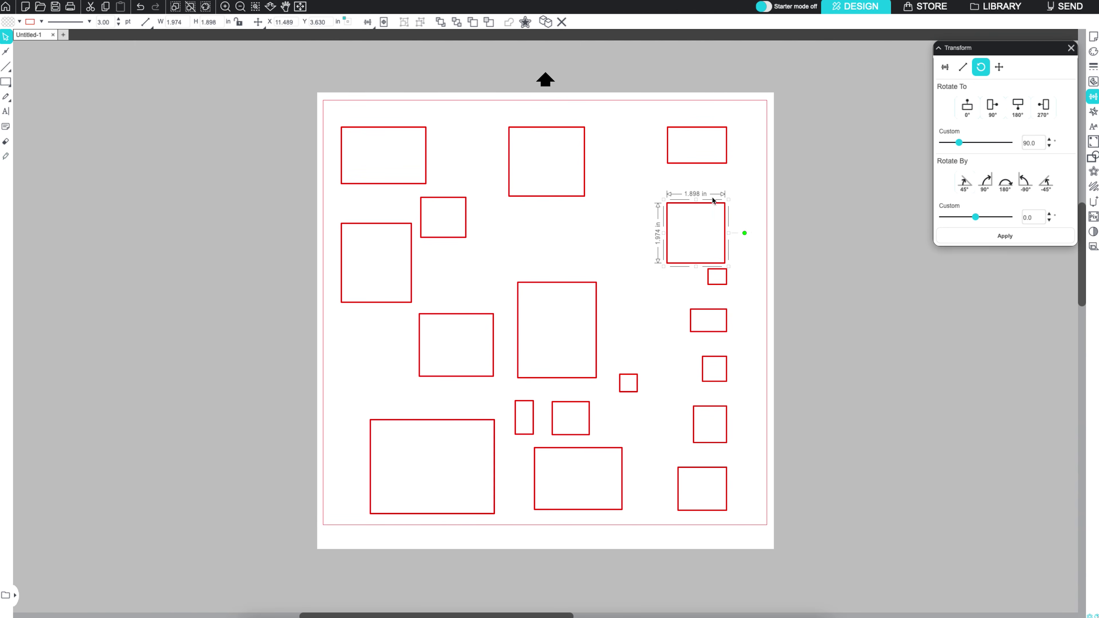
- Rotate the uppermost rectangle in the right-hand column to 90°, turn it by a further 45° clockwise, and return it to 0°
click(693, 131)
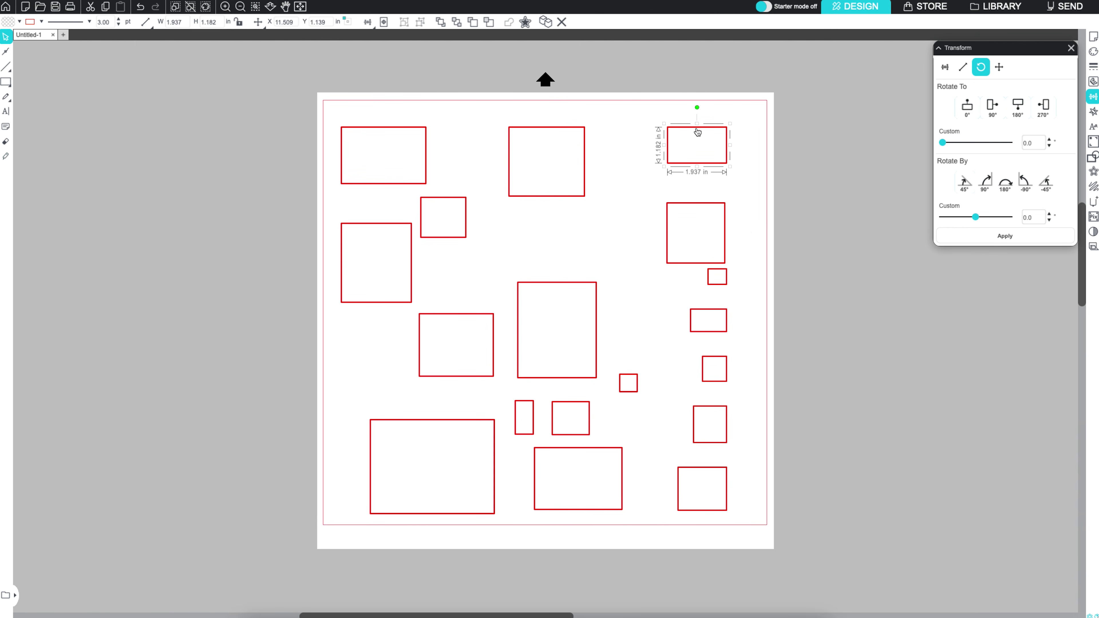
click(999, 108)
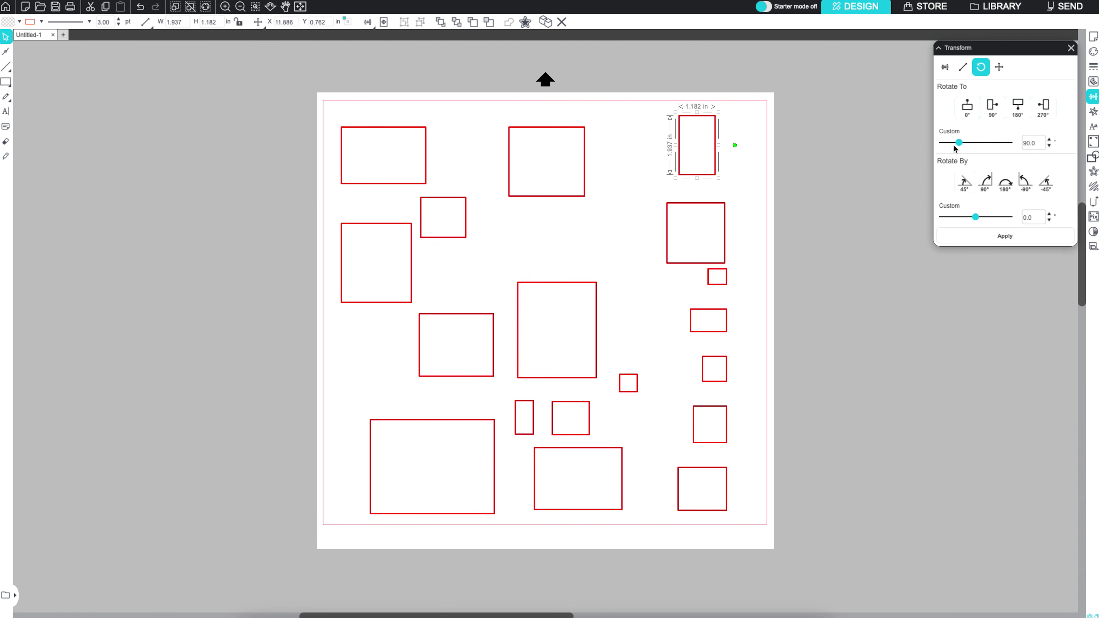
click(966, 187)
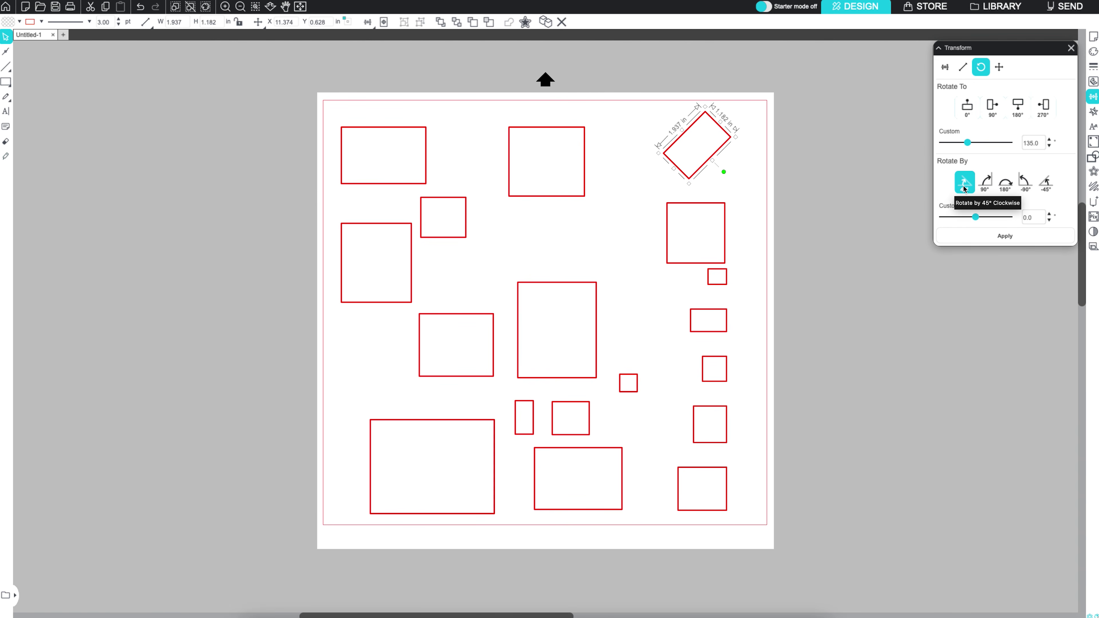
click(968, 109)
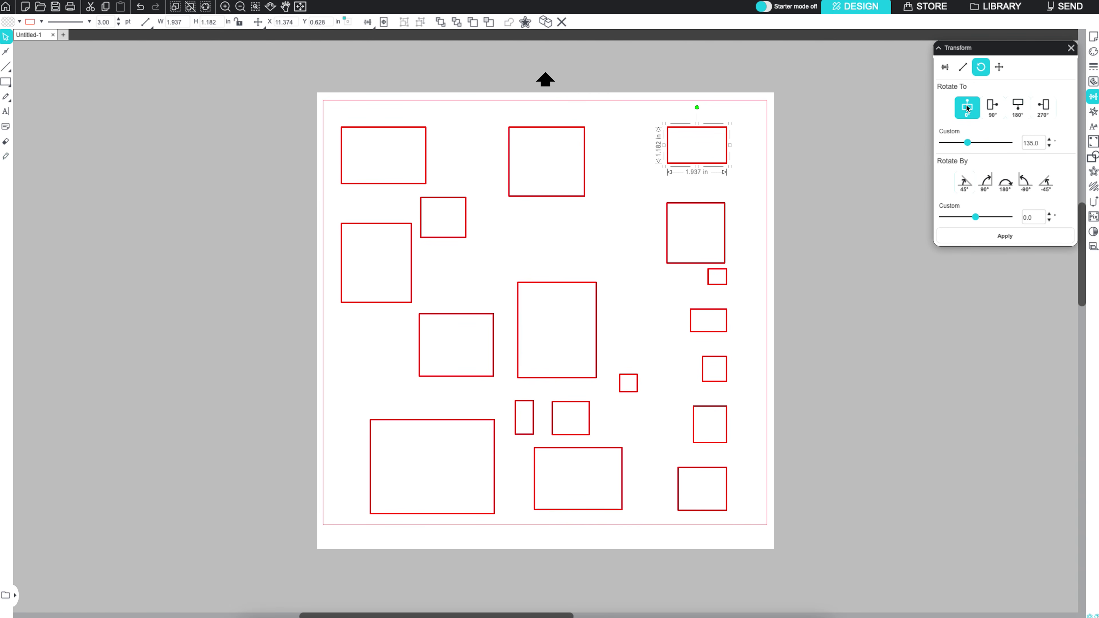
- Rotate the same rectangle by 90° and by 45° clockwise, and turn it freely to a tilt of about 45°
click(986, 184)
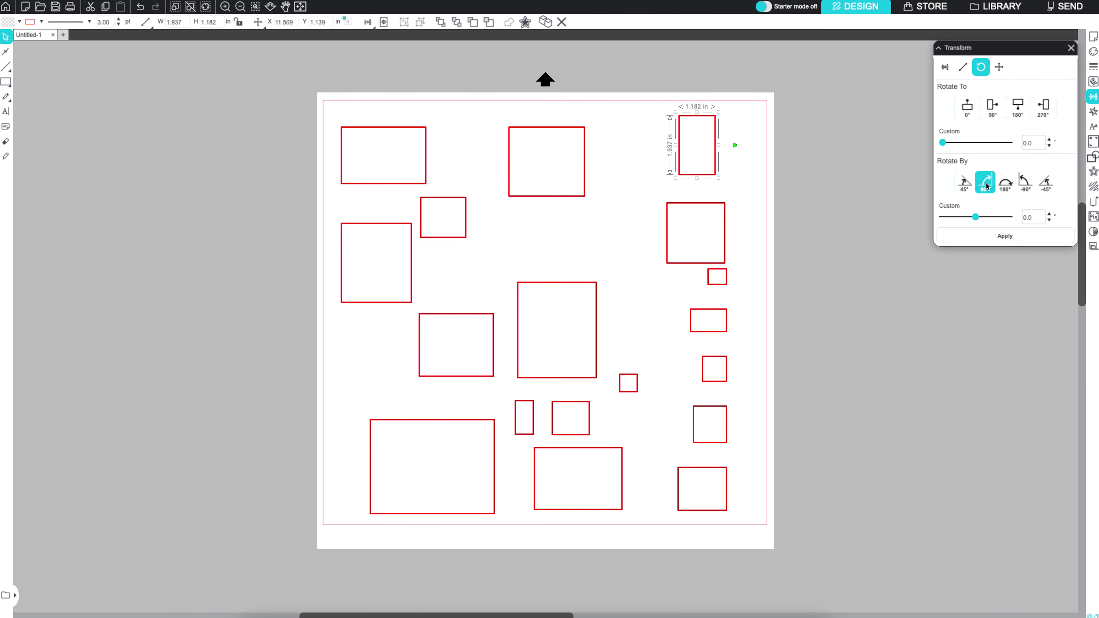
click(964, 184)
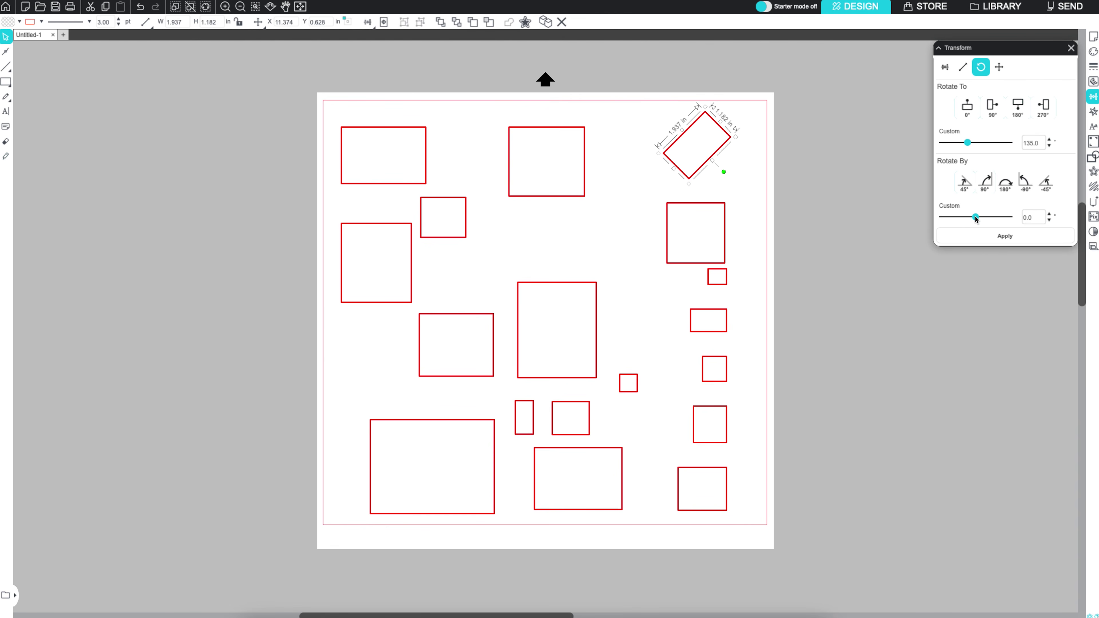
drag(724, 172, 714, 131)
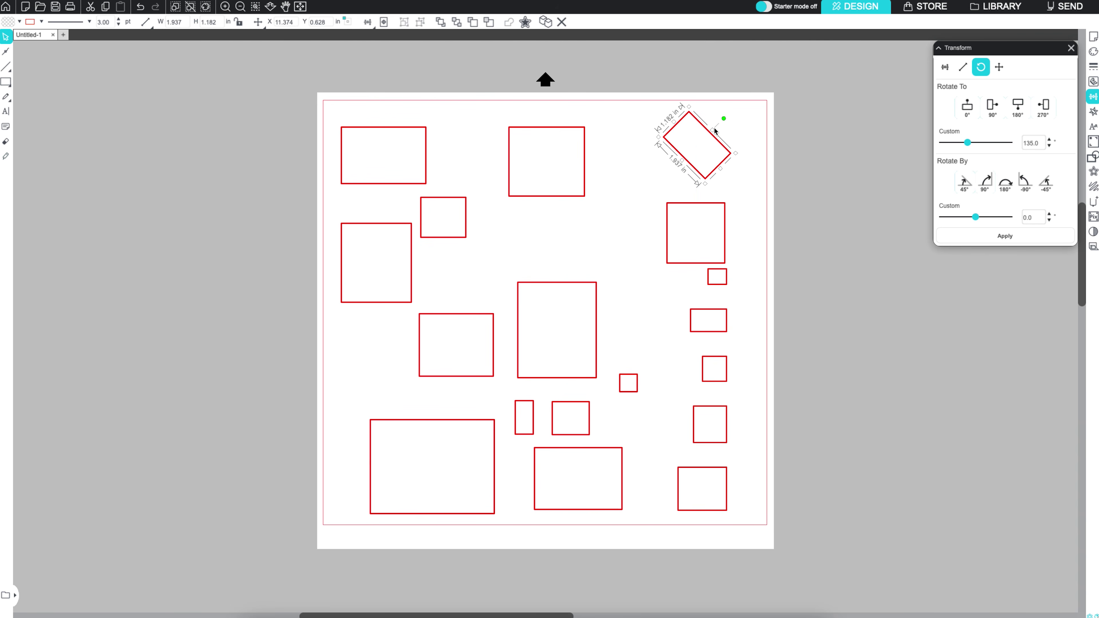
- Move the tilted rectangle by 3.250 in to the left and by 3.250 in downward
click(996, 70)
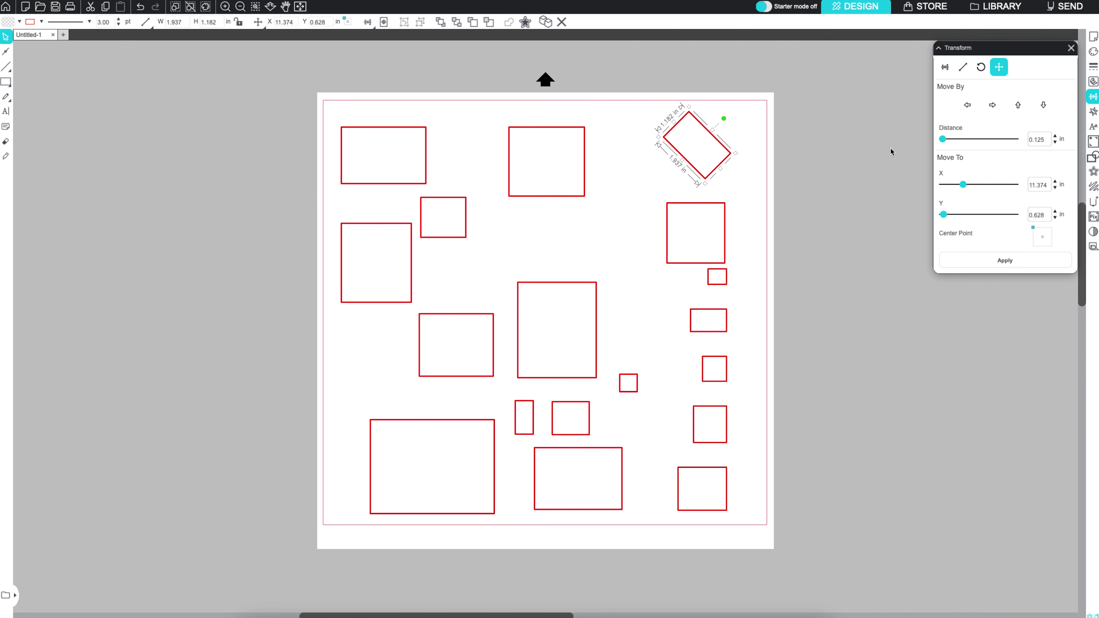
drag(942, 139, 951, 142)
click(970, 108)
click(969, 107)
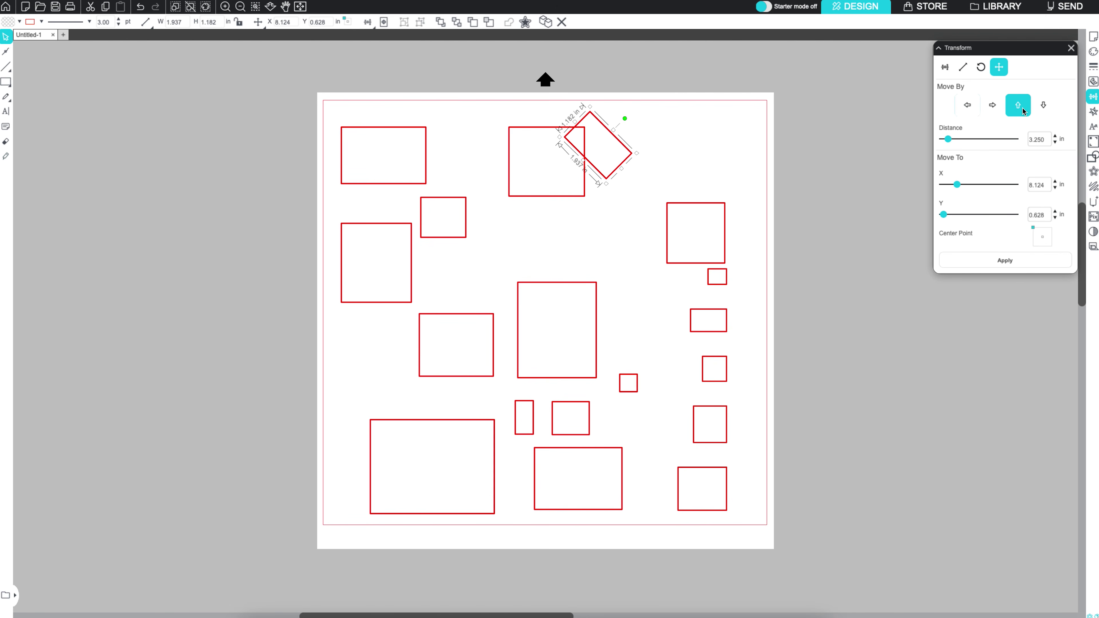
click(1044, 108)
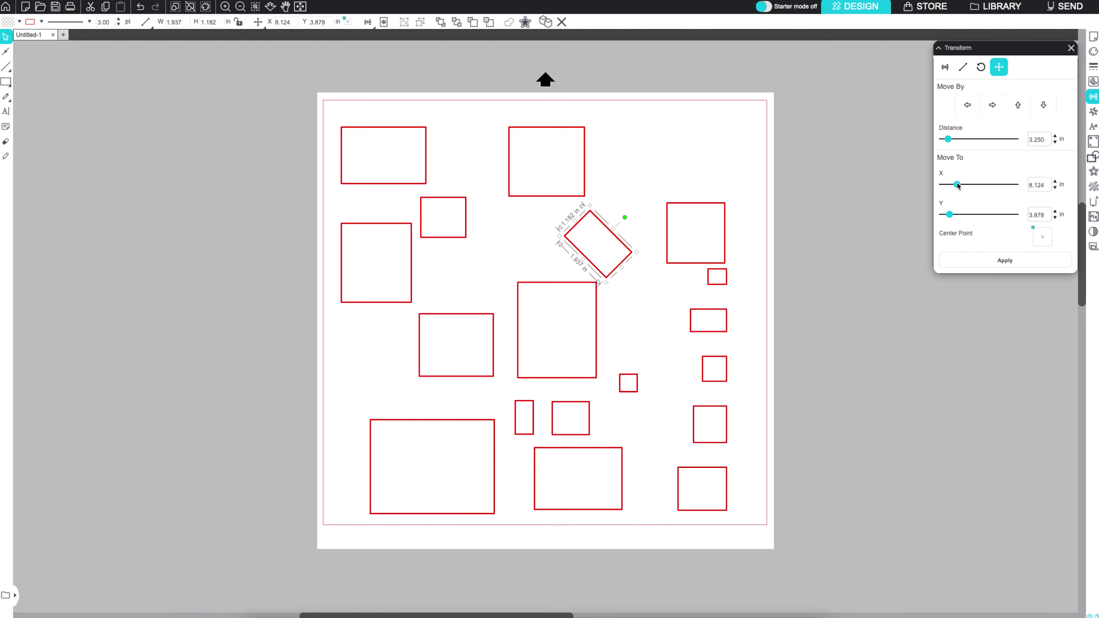
- Move the tilted rectangle to X 10.625 in, Y 5.375 in, and with a middle-left center point to X 8.125 in, Y 1.875 in
drag(957, 183, 954, 213)
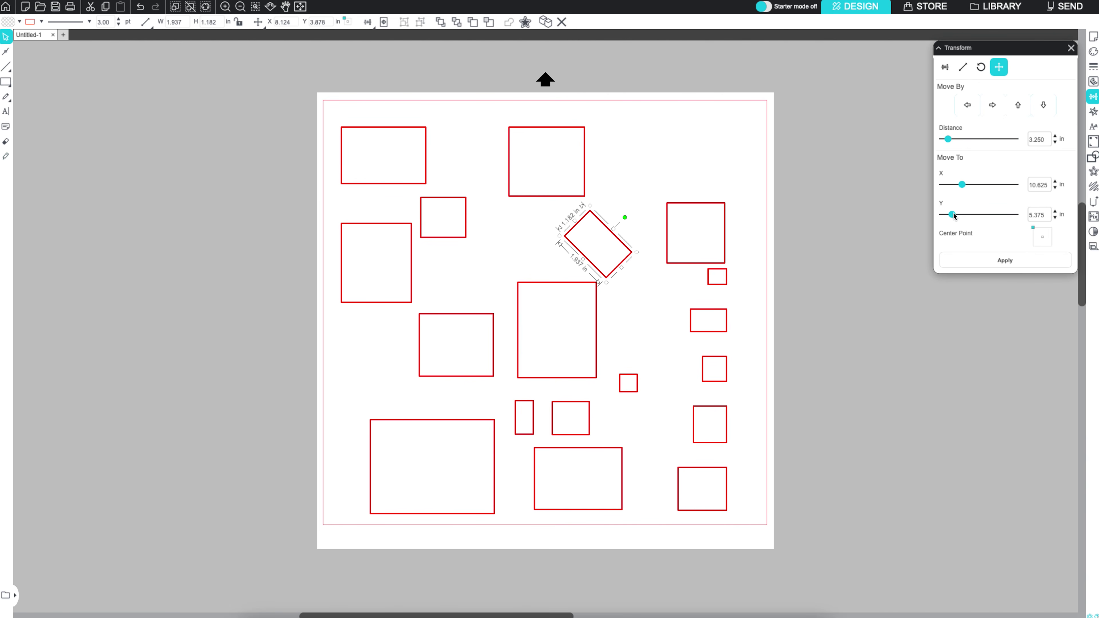
click(991, 261)
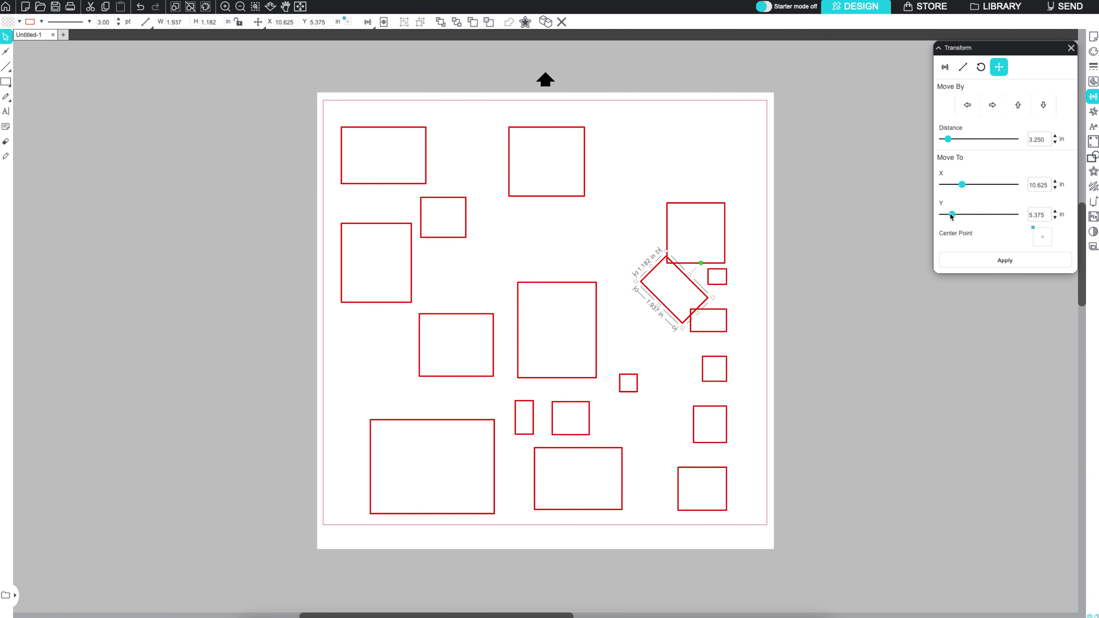
click(983, 263)
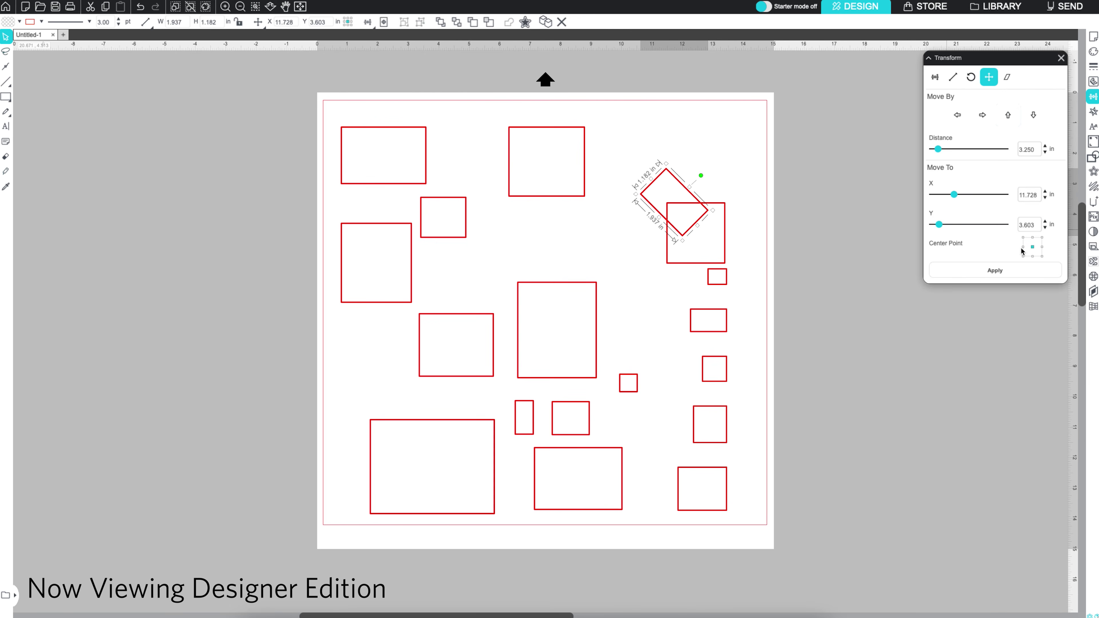
click(1022, 247)
drag(952, 195, 927, 226)
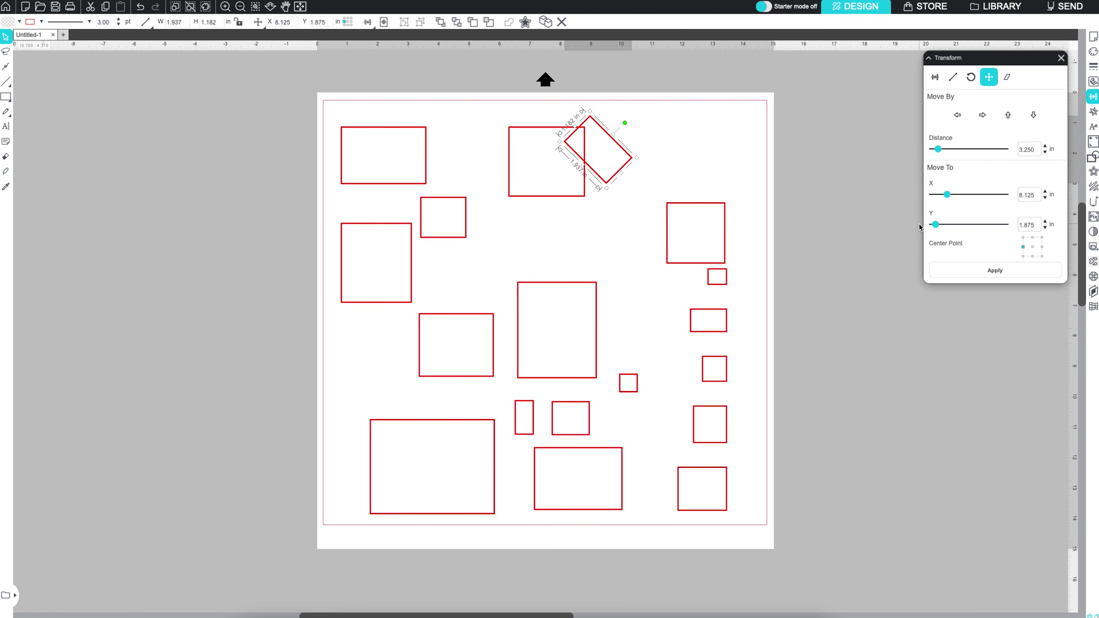
- Bring up the shear options and stretch the uppermost rectangle in the right-hand column leftward to about 3.01 in wide
click(1008, 78)
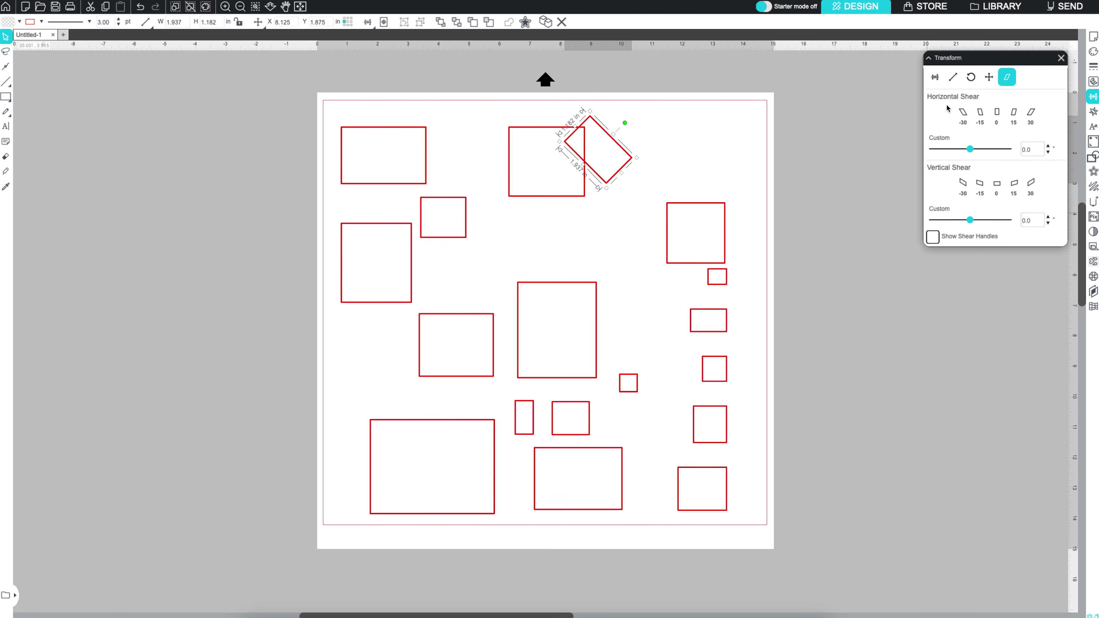
click(694, 203)
drag(666, 233, 632, 234)
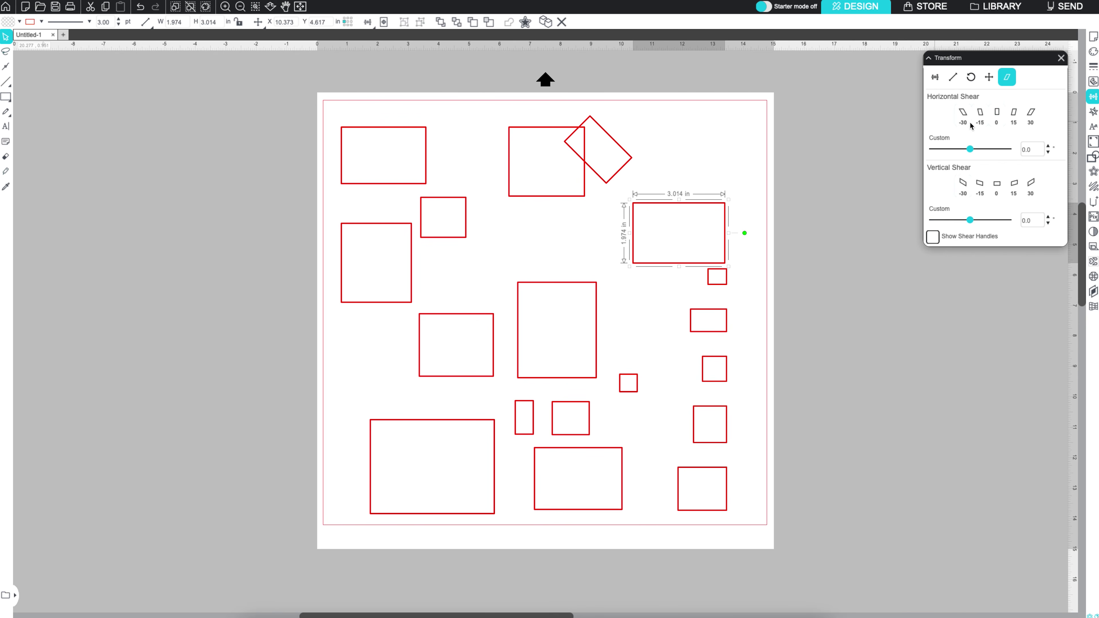
- Shear the widened rectangle horizontally by -30° and by a custom 10°, and vertically by a custom 10°
click(963, 116)
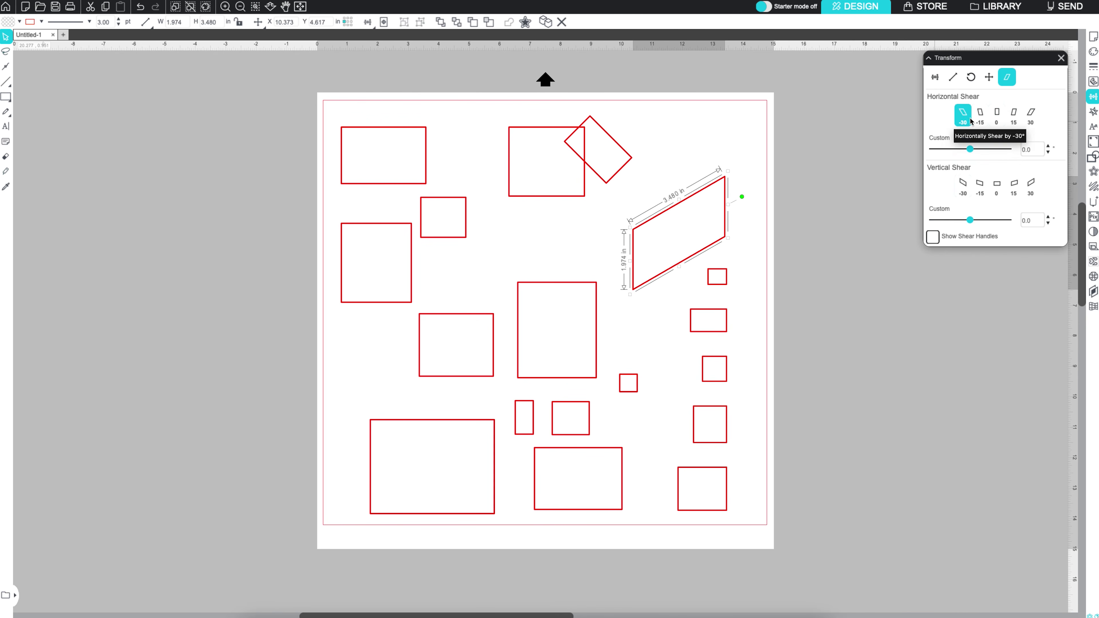
click(976, 150)
click(976, 150)
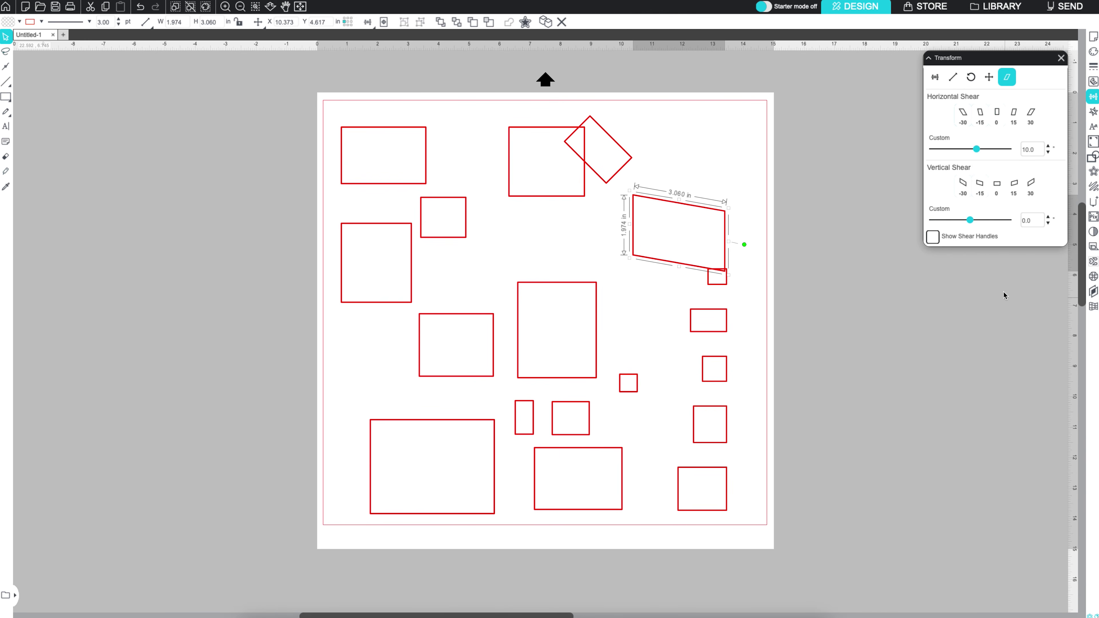
click(971, 221)
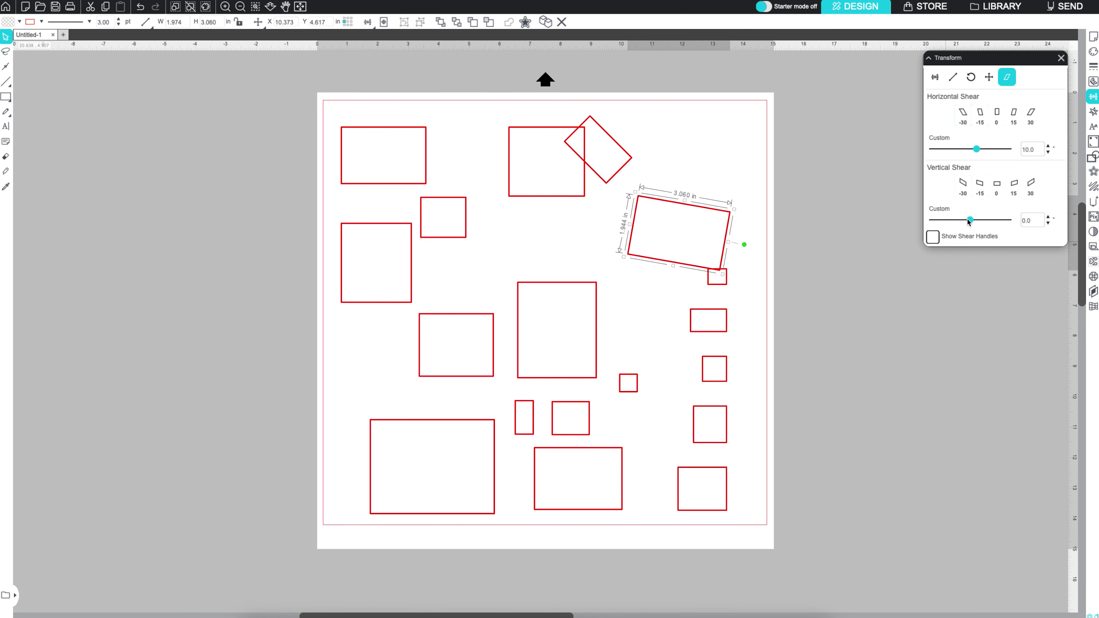
click(974, 221)
click(977, 221)
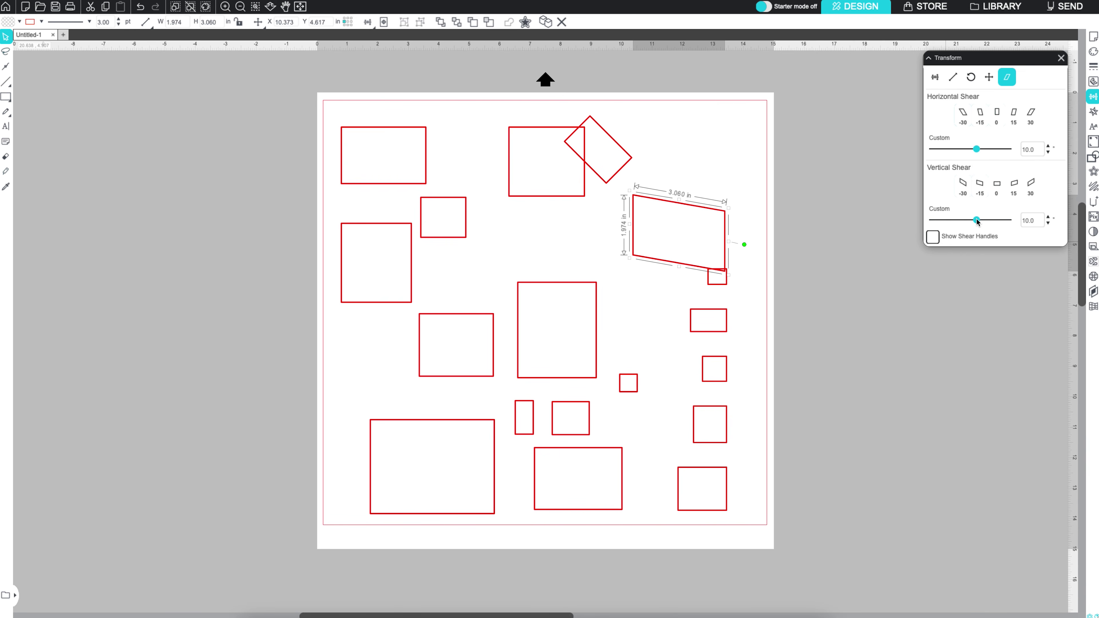
- Show the shear handles, freely skew the rectangle along its upper and right edges, and hide the handles again
click(932, 238)
mouse_move(678, 202)
mouse_down()
mouse_move(694, 201)
mouse_move(661, 199)
mouse_up()
drag(721, 240, 718, 224)
click(932, 237)
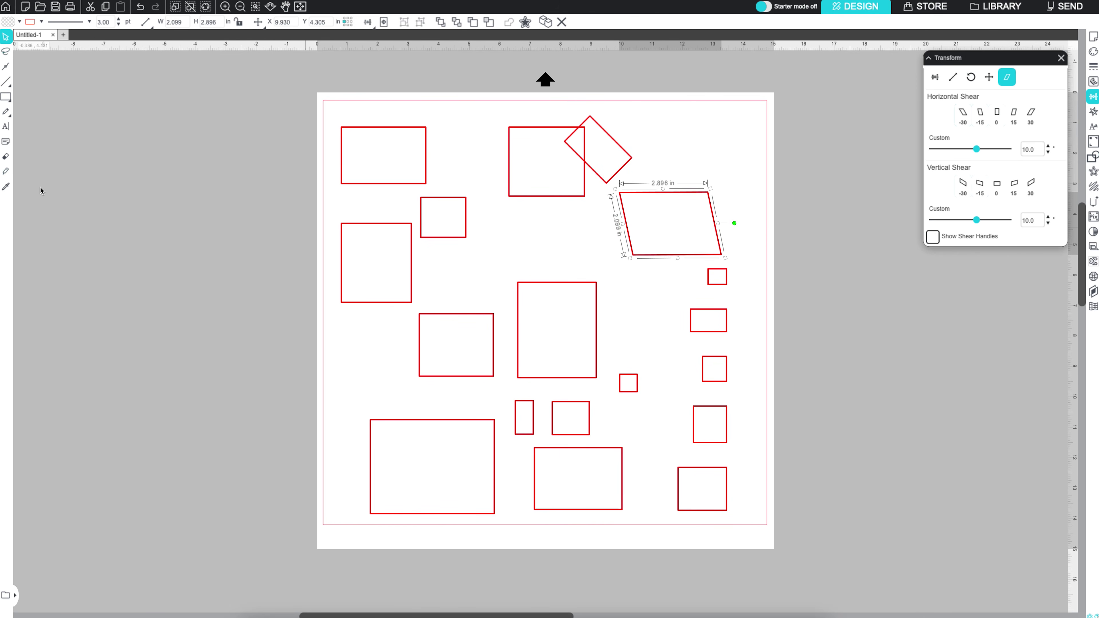
- Add the text "Hello" in the empty space below the middle rectangle of the top row
click(6, 126)
click(514, 234)
text(Hello)
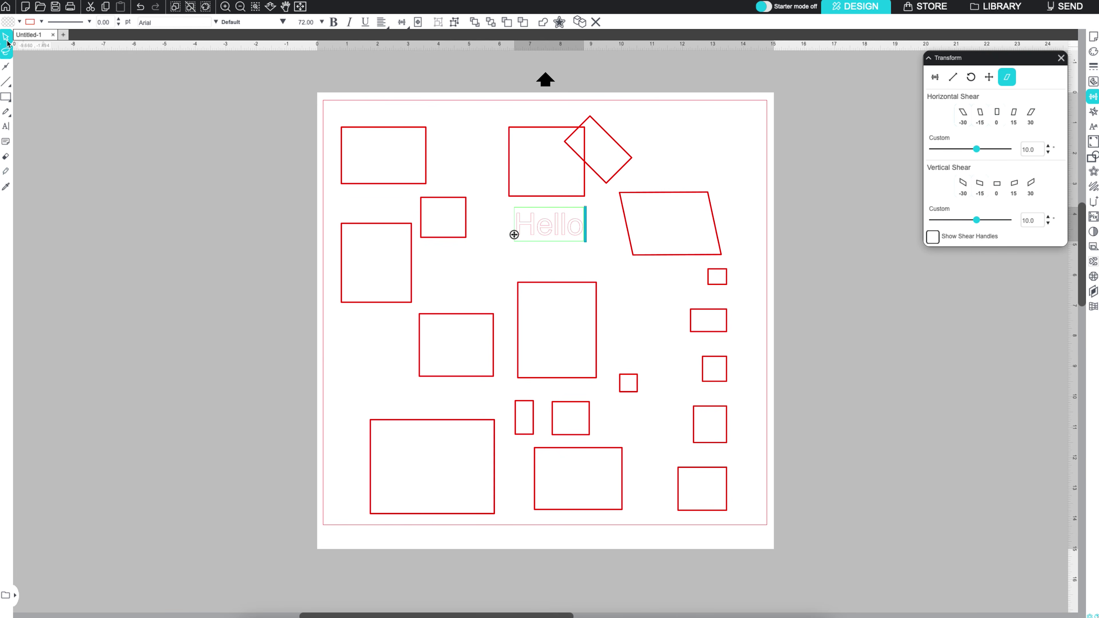
- Try to set the line thickness of the "Hello" text to 3 pt
double_click(110, 22)
text(3)
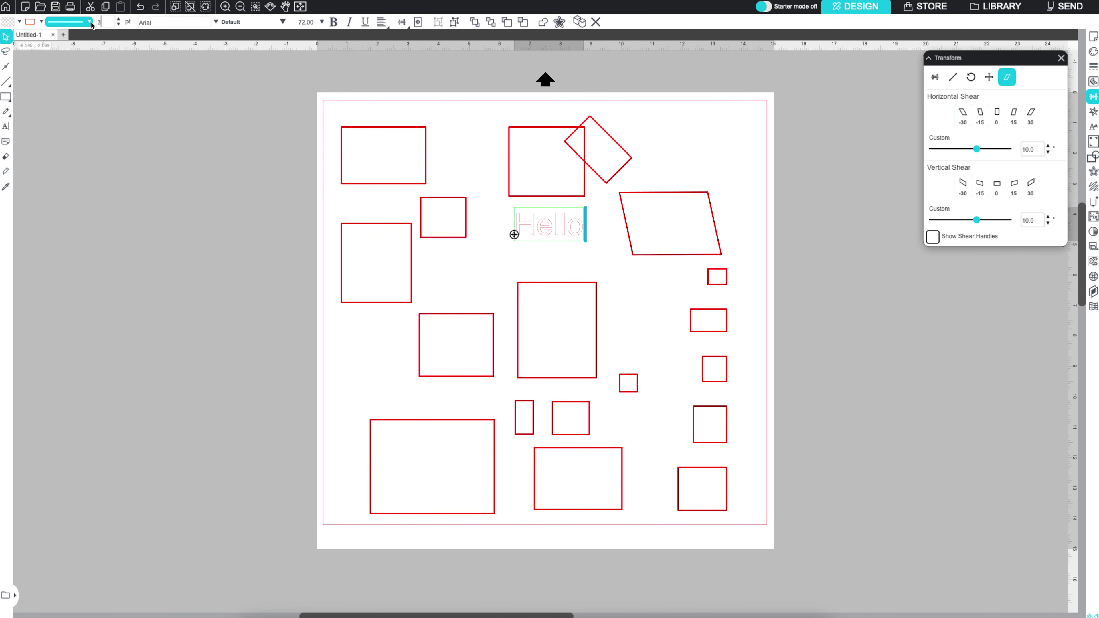
key(Return)
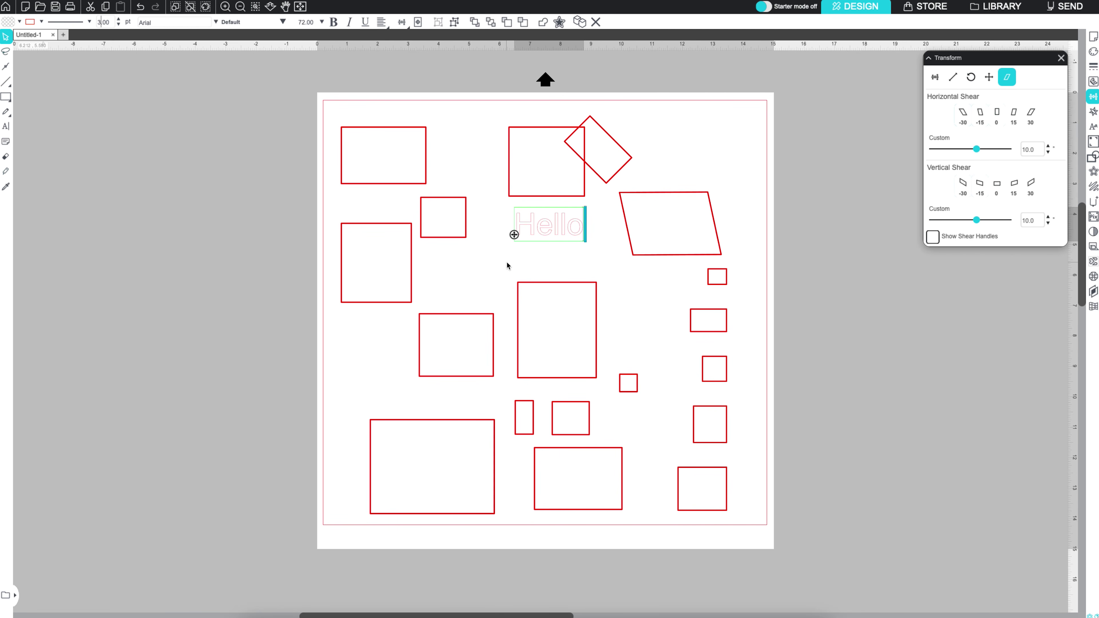
- Select the "Hello" text and raise its line thickness to 2.75 pt
click(549, 225)
click(119, 20)
click(119, 20)
click(119, 20)
click(119, 20)
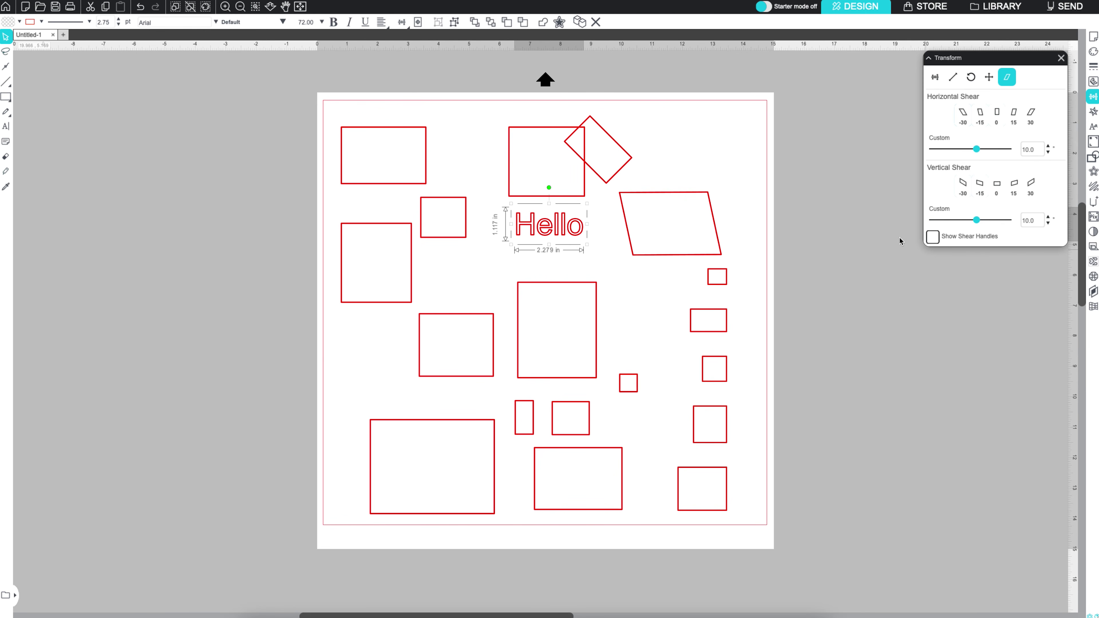
- Show the shear handles on the "Hello" text, slant it like italics by its lower edge, and deselect it
click(932, 237)
drag(550, 246, 540, 248)
click(610, 264)
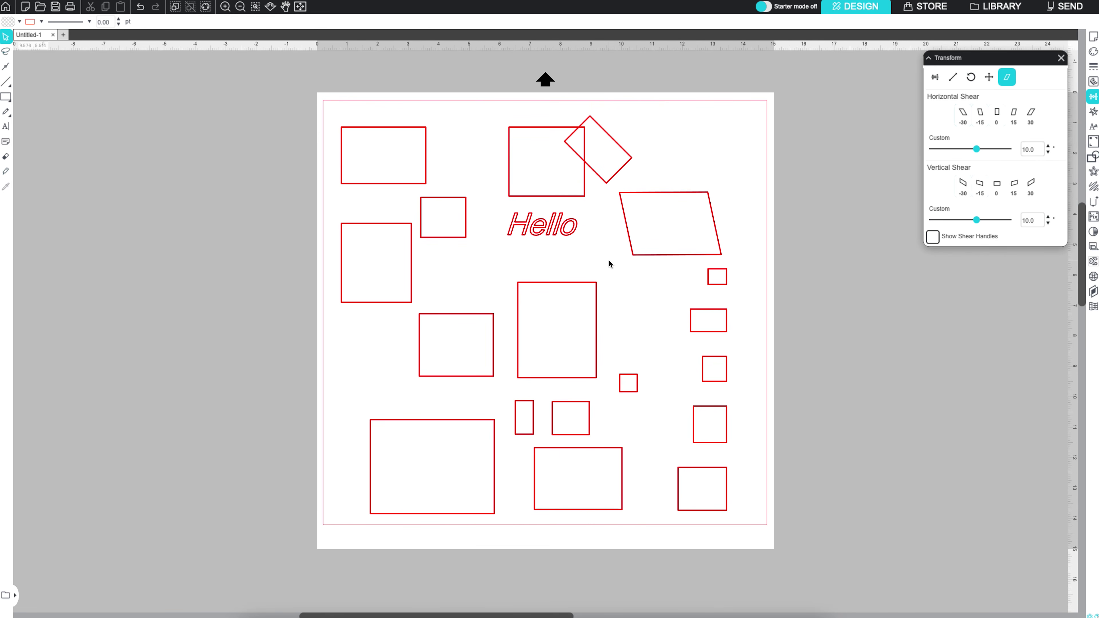